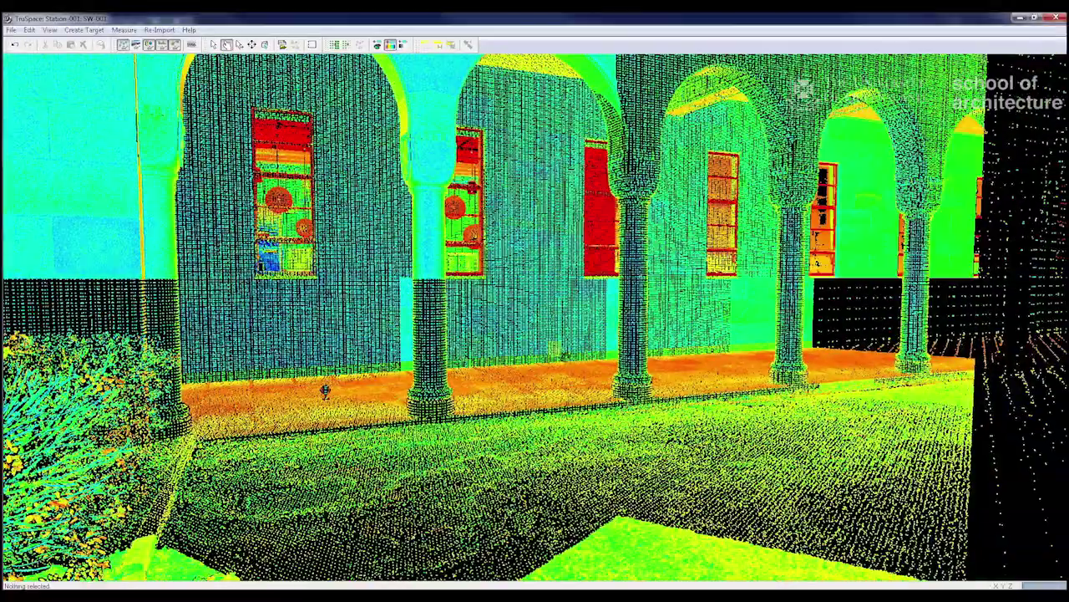
- Compare the point cloud in image colours, the coloured intensity map and the grayscale intensity map, ending in image colours
left_click(378, 46)
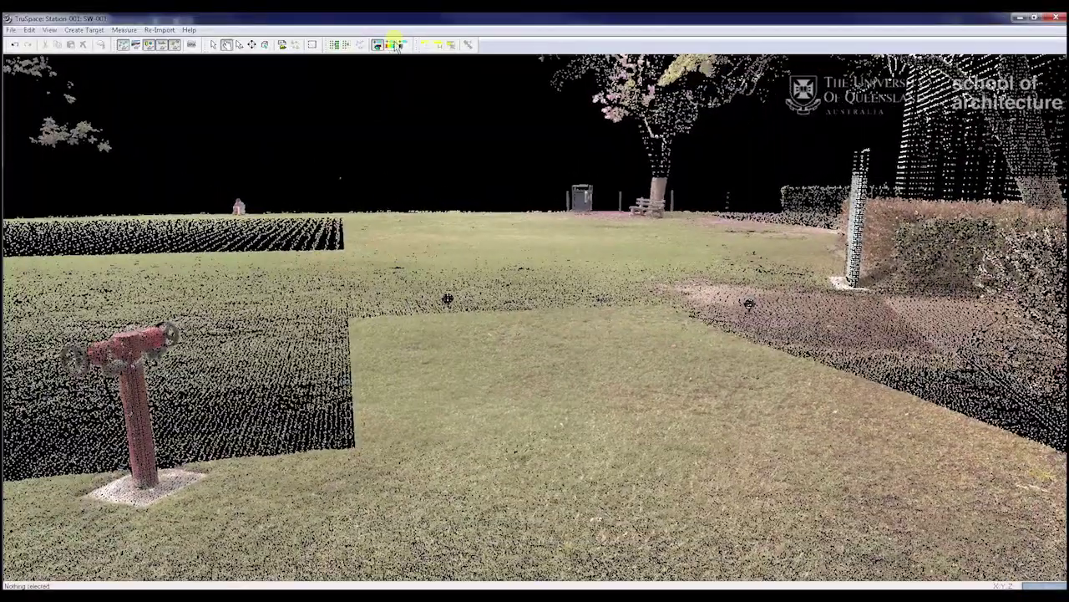
left_click(392, 46)
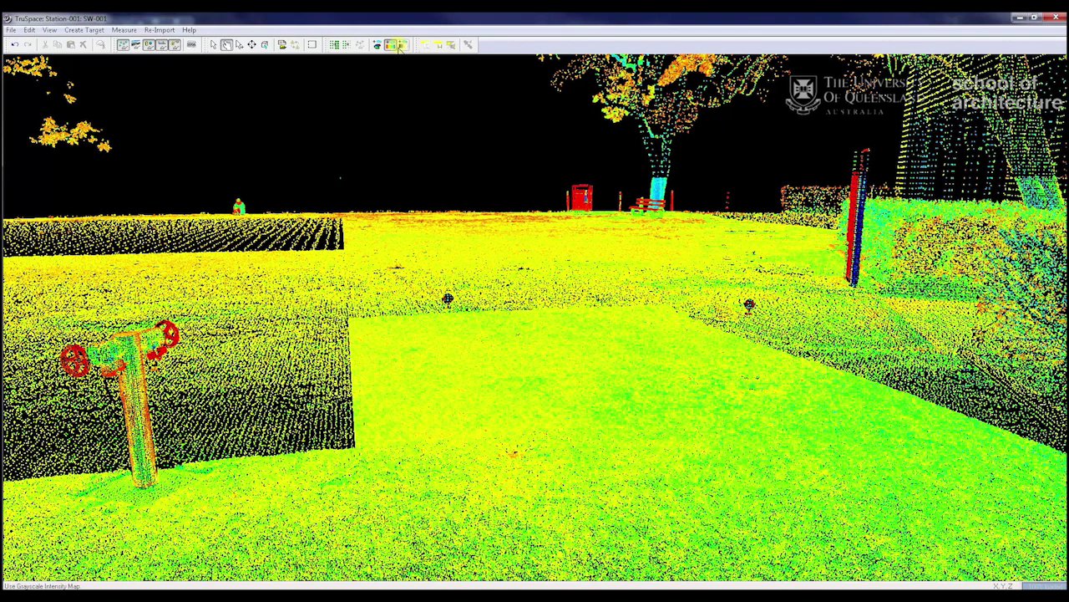
left_click(401, 45)
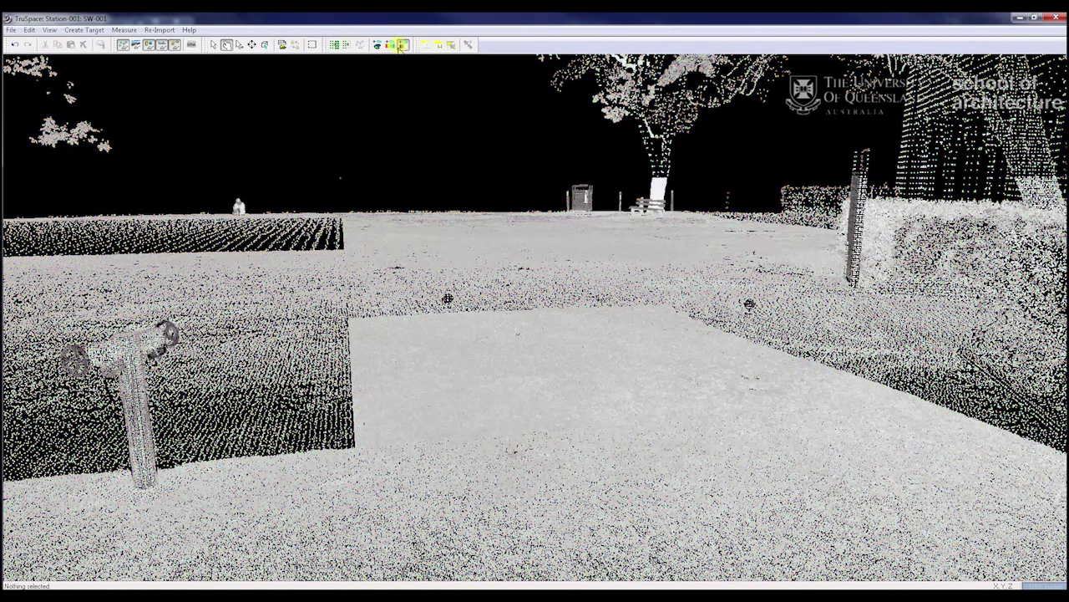
left_click(381, 46)
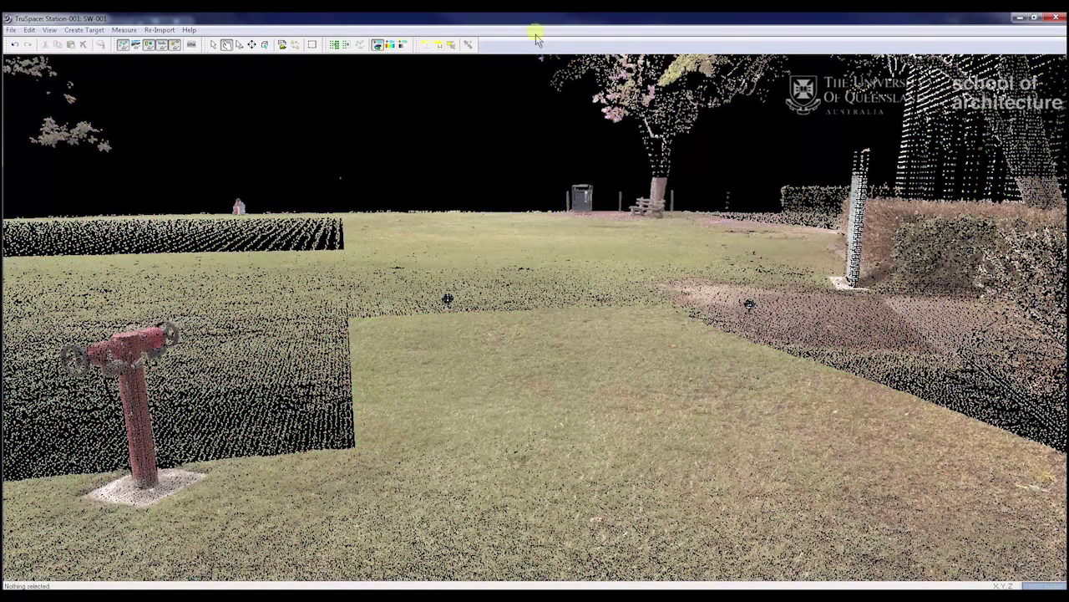
- Close the current point cloud viewer and open a TruSpace view of SW-001 under Station-001
left_click(1058, 17)
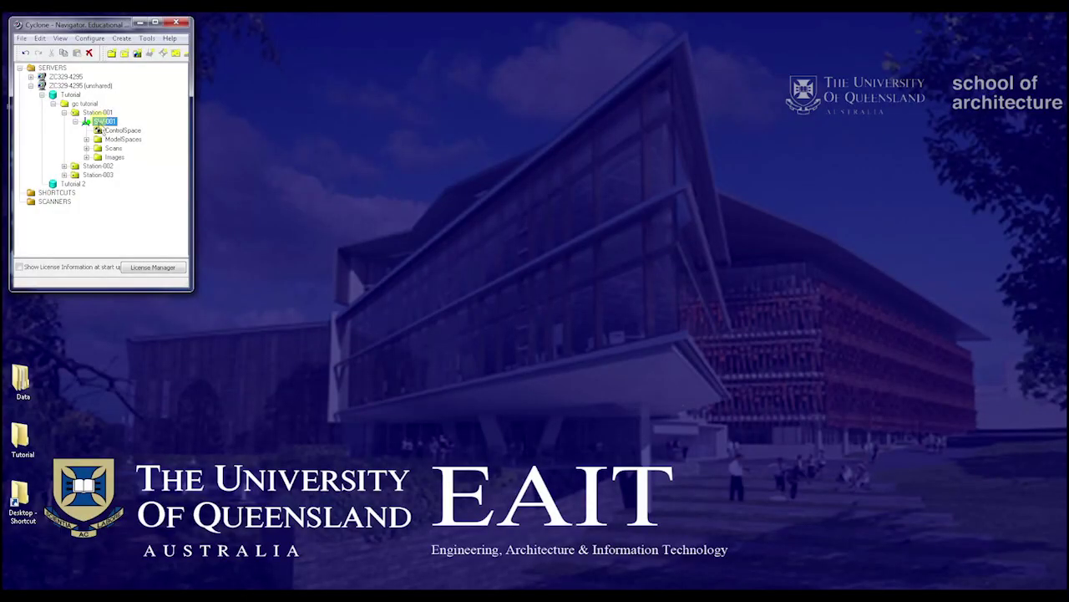
right_click(98, 125)
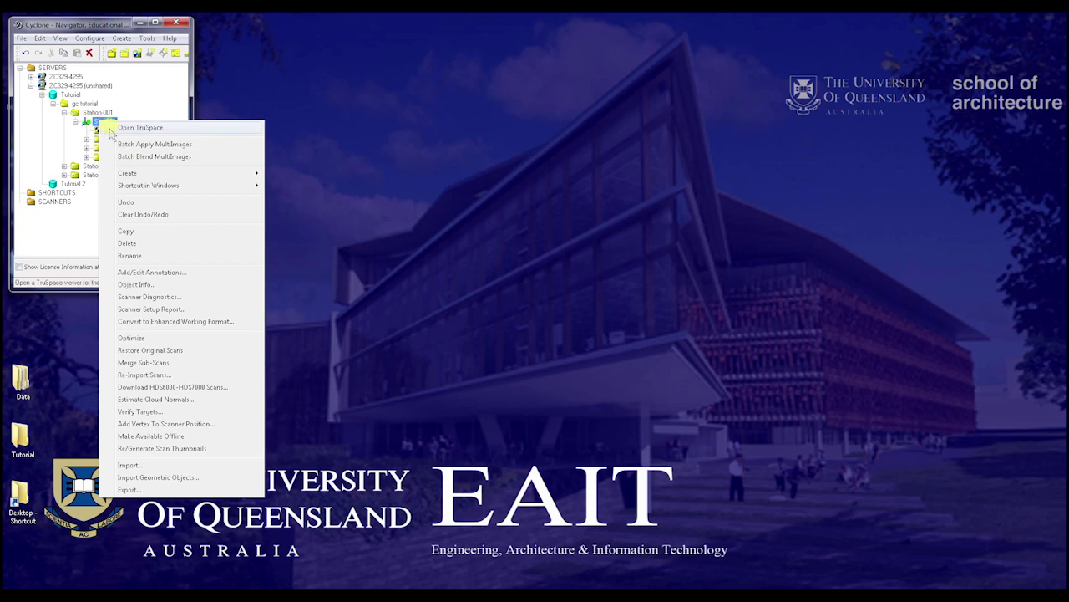
left_click(138, 127)
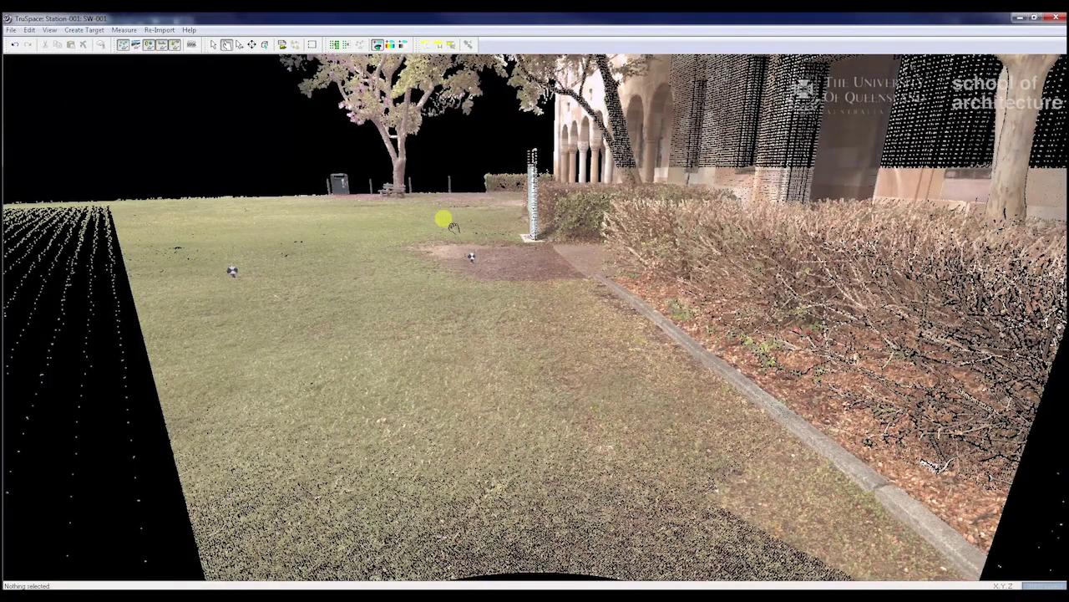
left_click(239, 45)
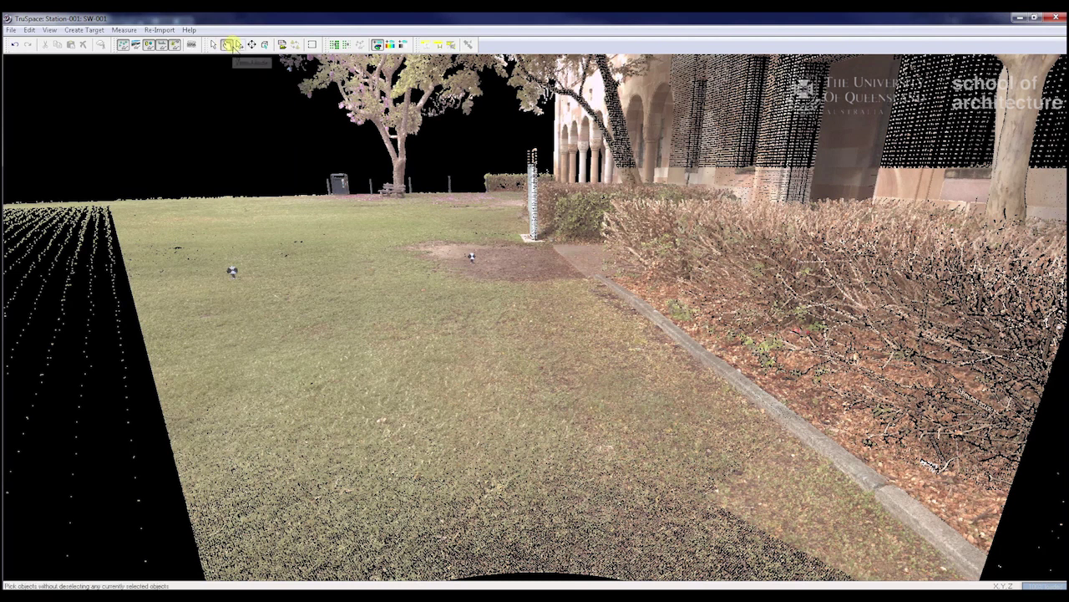
left_click(237, 271)
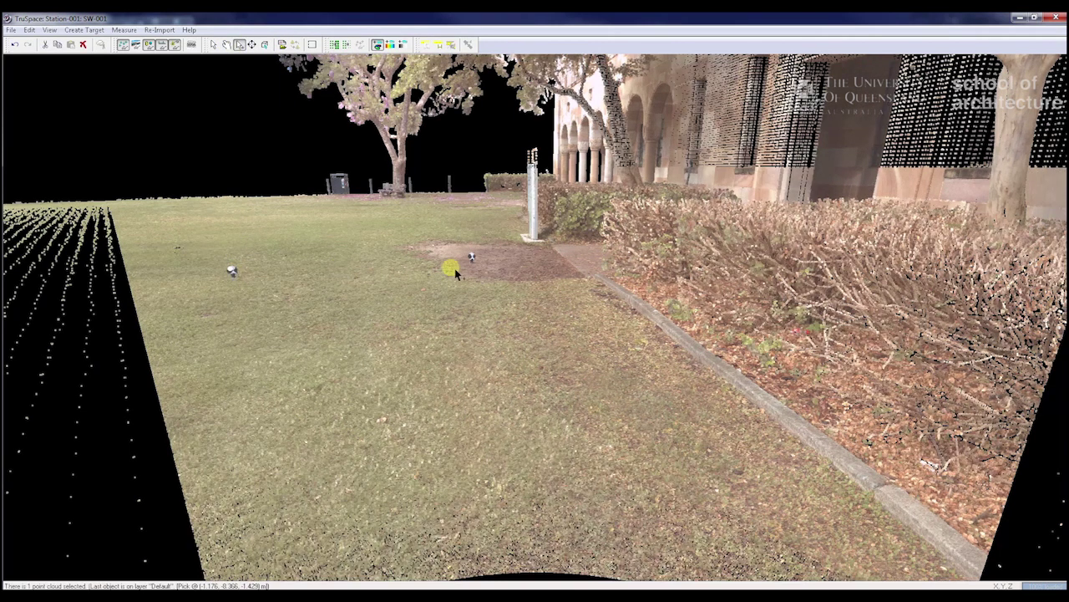
left_click(227, 45)
left_click_drag(429, 208, 501, 206)
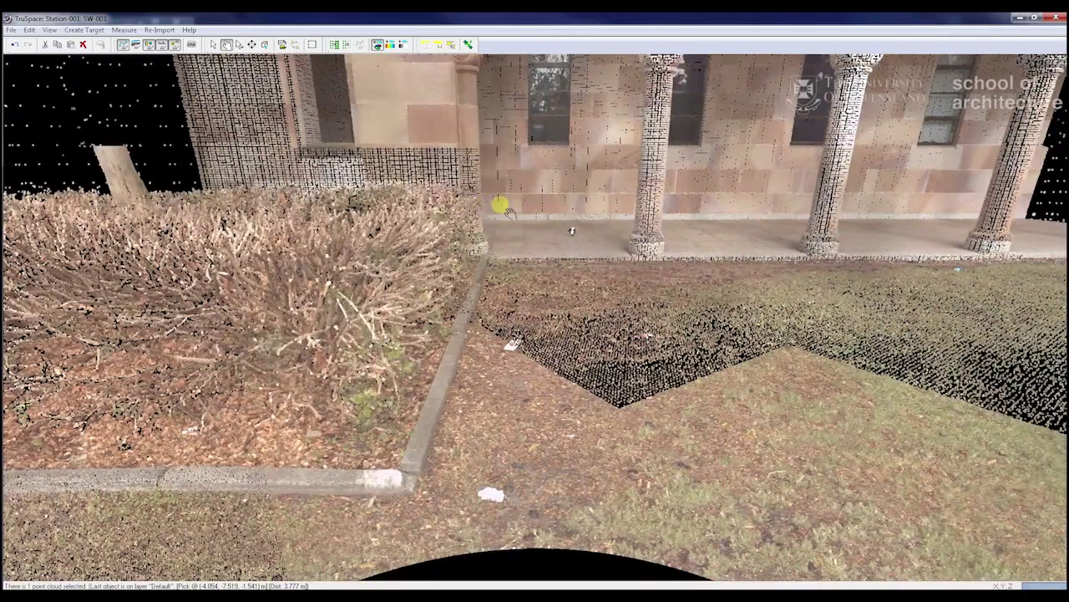
left_click(239, 44)
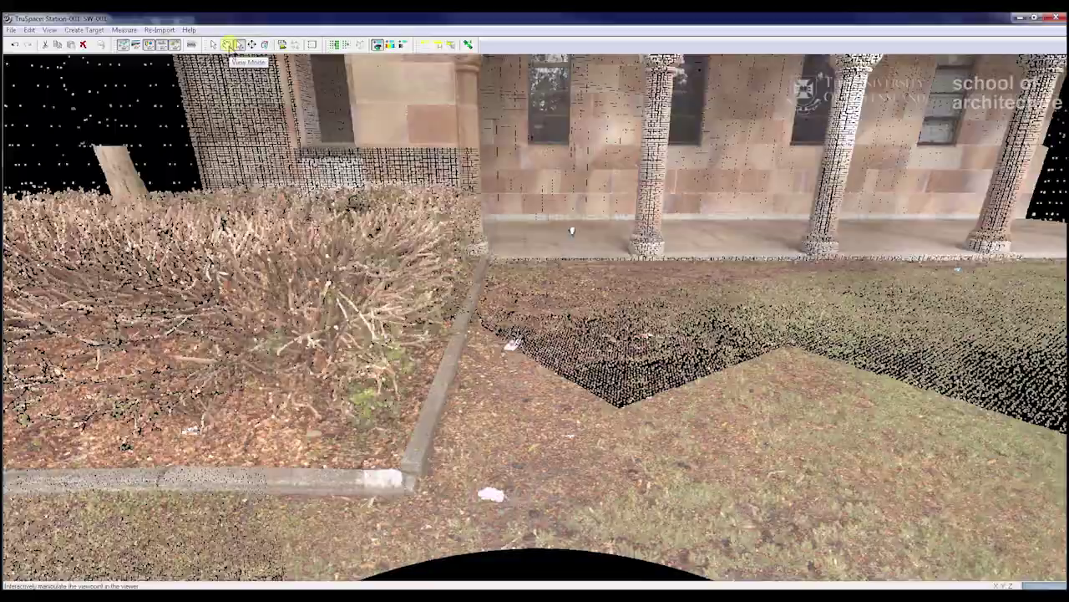
left_click(227, 44)
left_click_drag(306, 191, 244, 194)
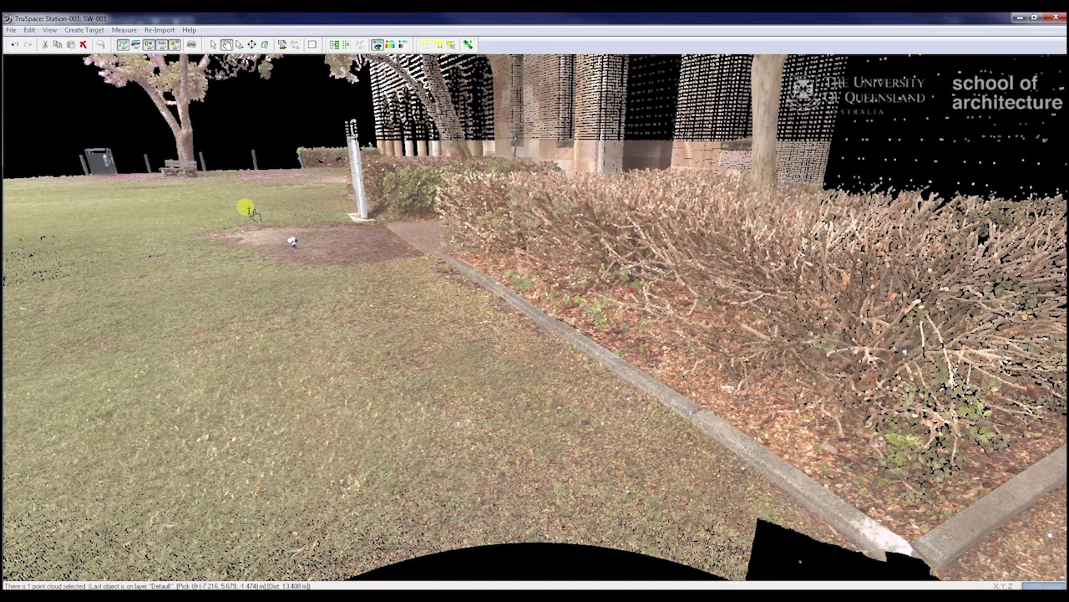
left_click_drag(246, 209, 240, 62)
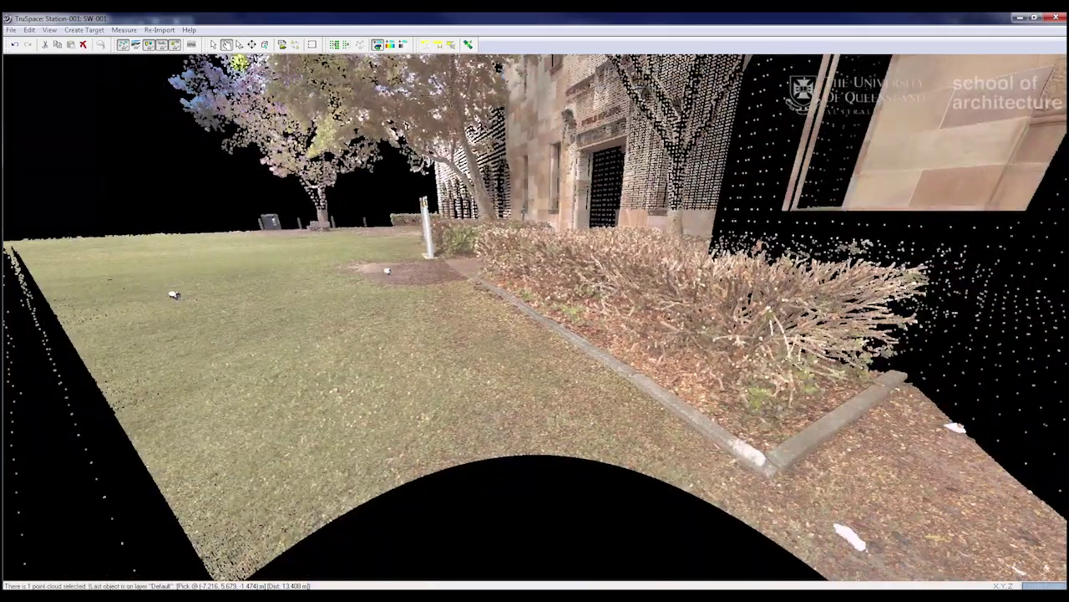
left_click(240, 45)
left_click(206, 312)
left_click(214, 44)
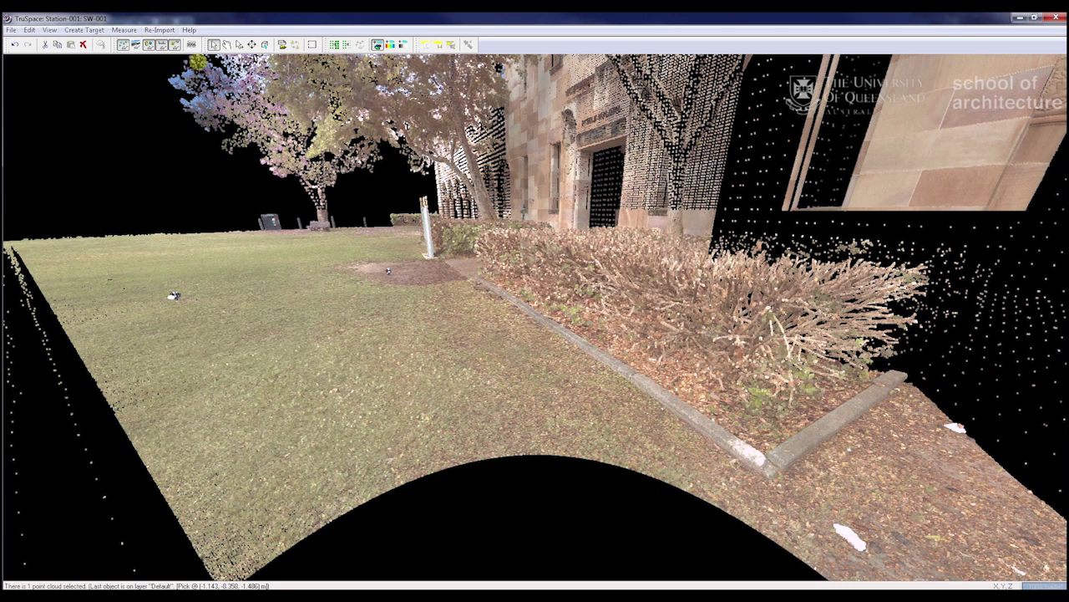
- Pick a point on the black/white target standing on the open lawn as the first pick
left_click(227, 44)
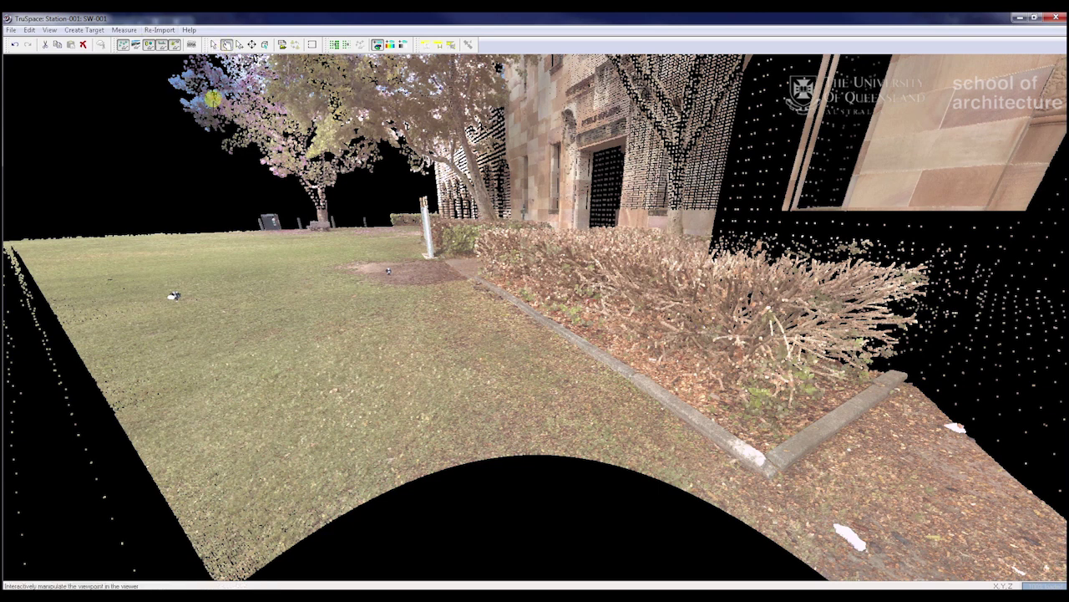
left_click_drag(210, 174, 187, 78)
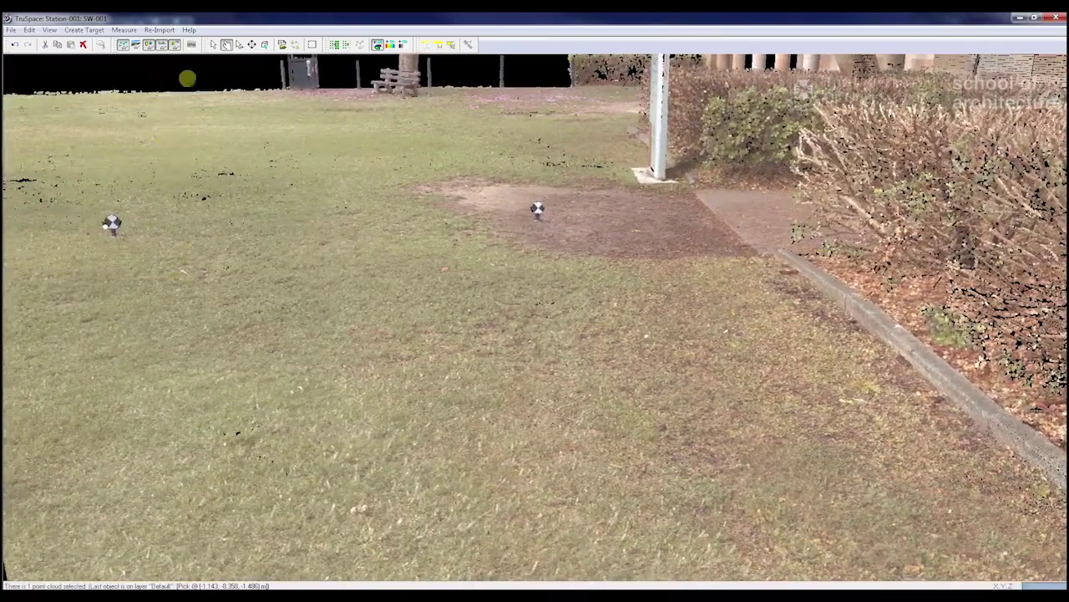
left_click(240, 44)
left_click(211, 45)
left_click(109, 226)
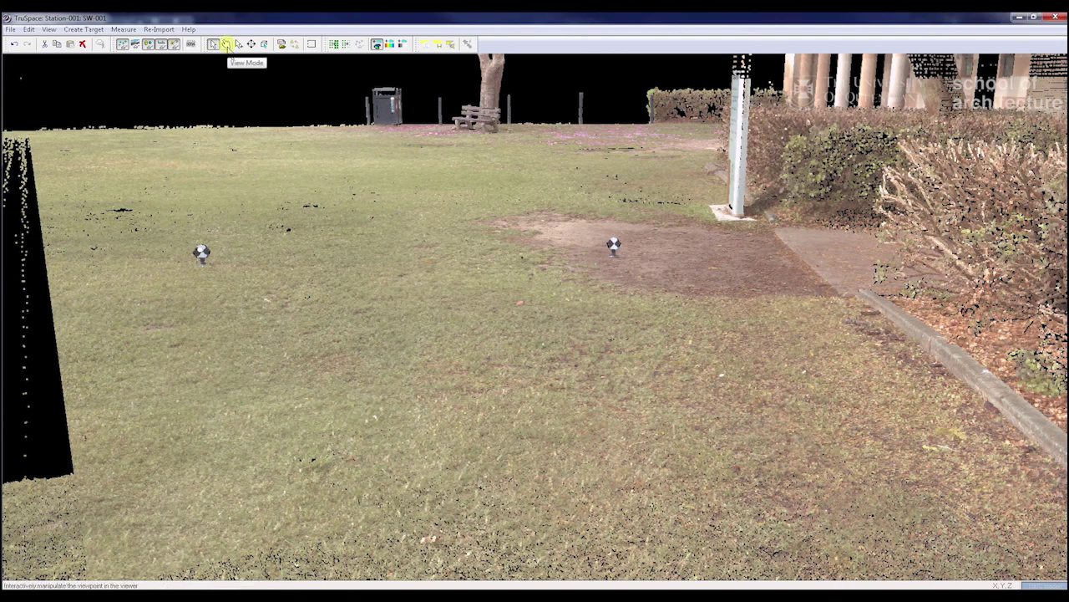
- Add a pick on the black/white target on the bare dirt patch while keeping the first pick selected
left_click(226, 46)
left_click_drag(386, 163, 360, 138)
left_click(227, 45)
left_click(238, 46)
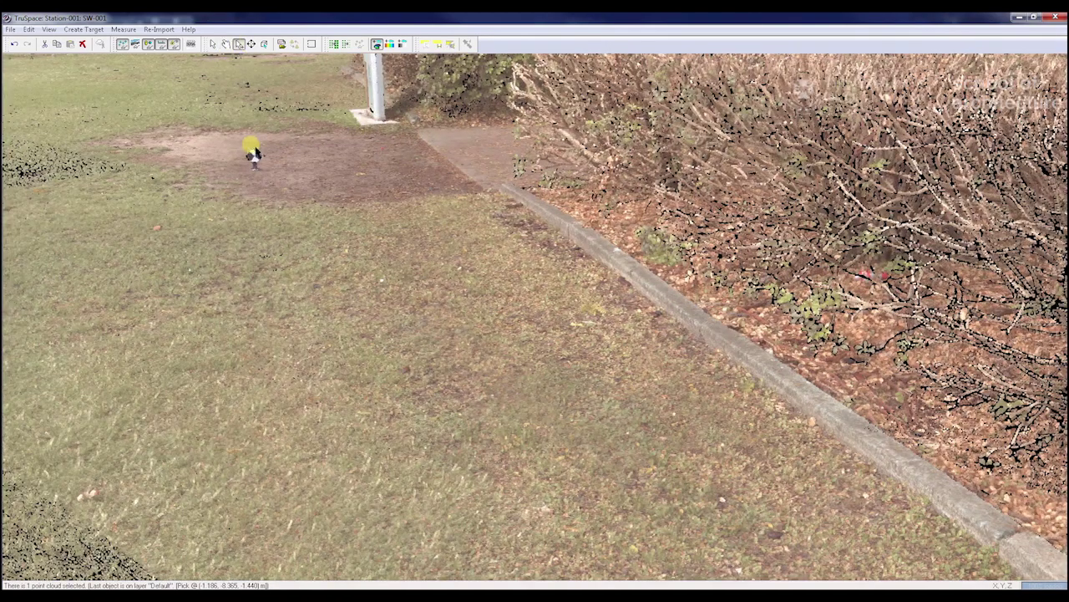
left_click(253, 158)
- Add a third pick on the black/white target on the paved walkway between the columns
left_click(226, 46)
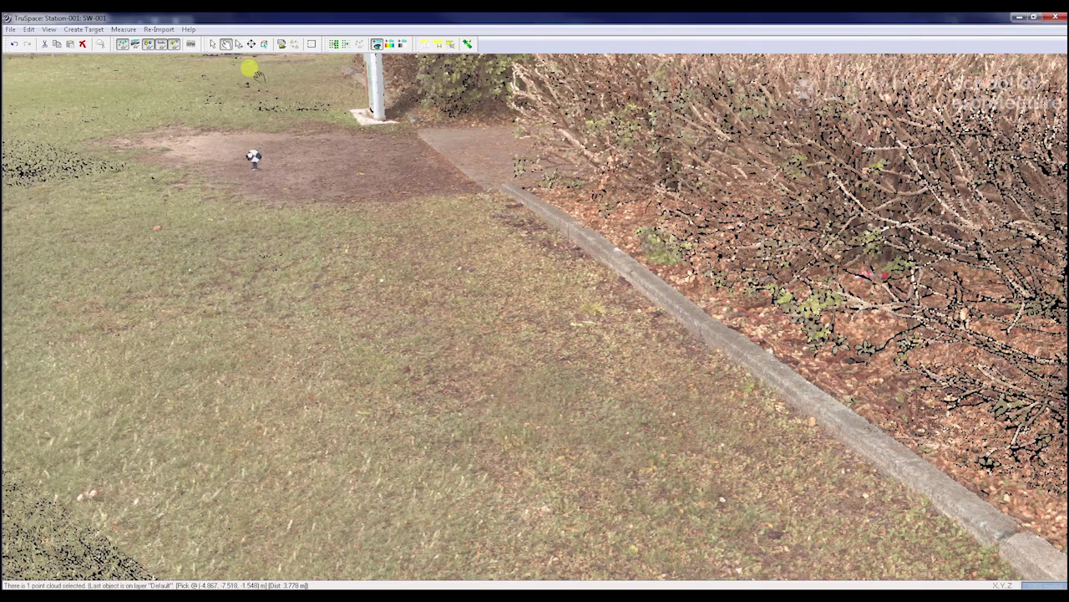
left_click_drag(364, 185, 434, 176)
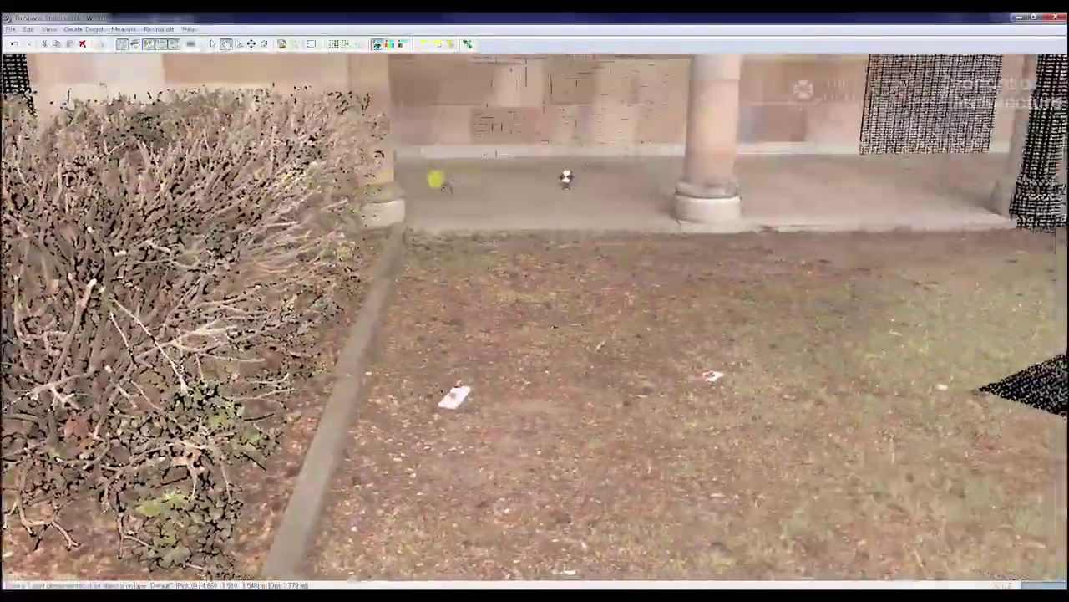
left_click(238, 45)
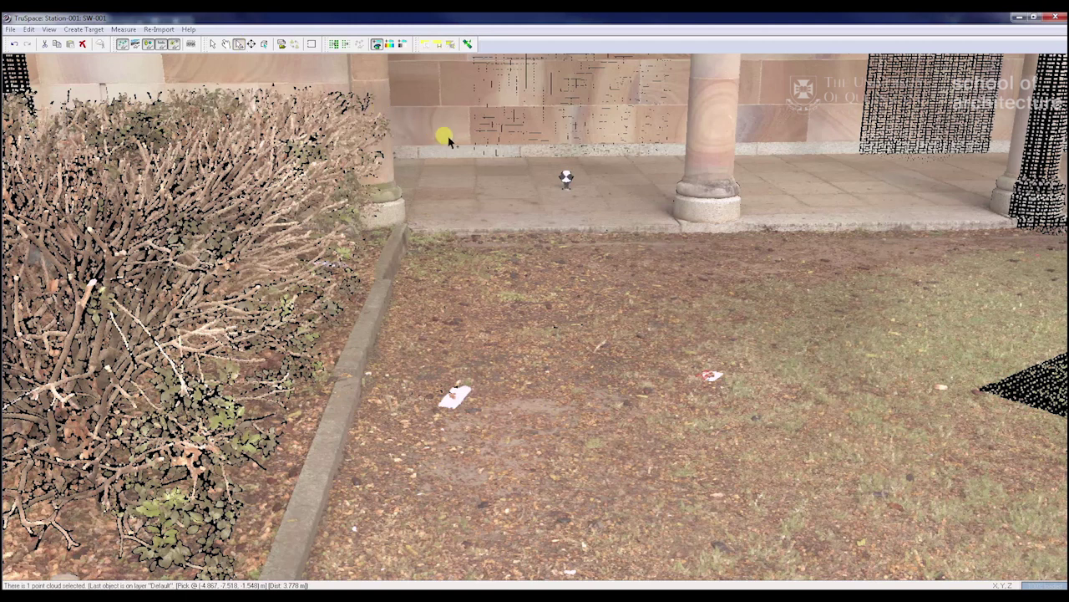
left_click(572, 182)
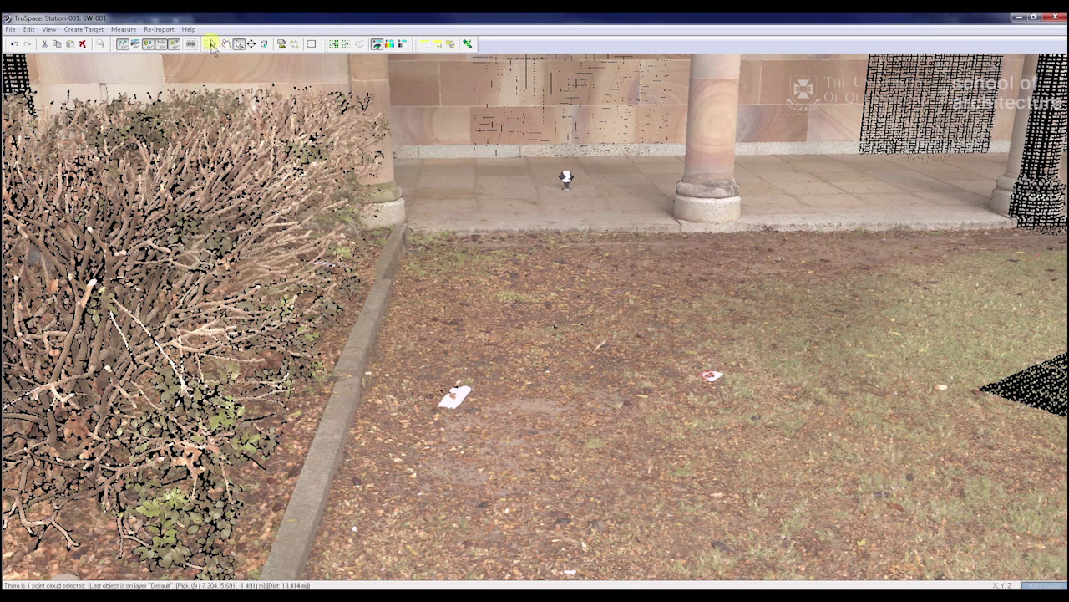
- Find black/white targets from the three picks and enlarge the results window to show all its columns
left_click(90, 30)
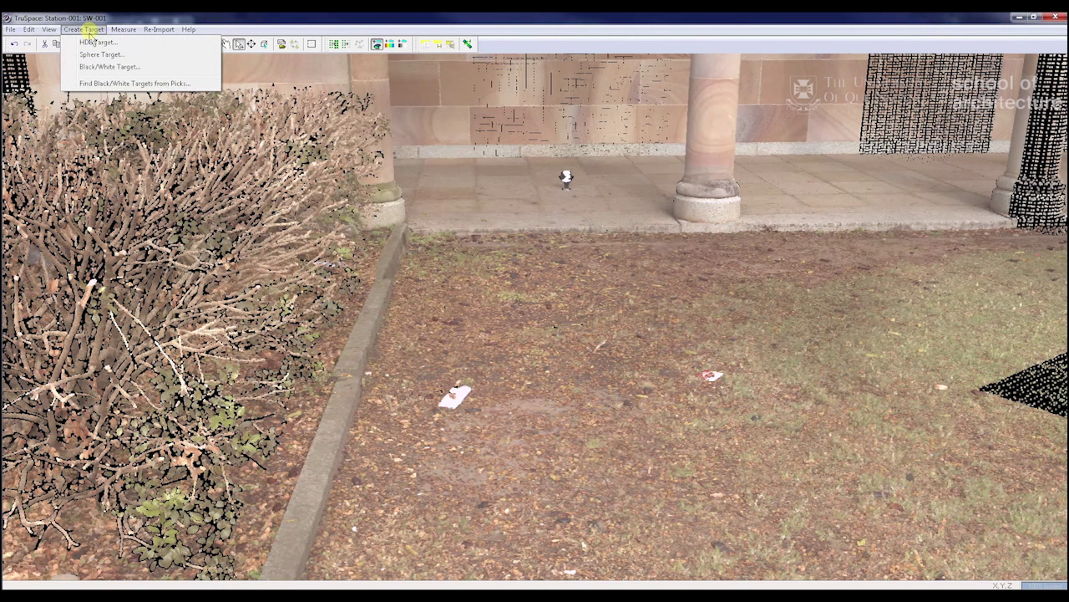
left_click(107, 83)
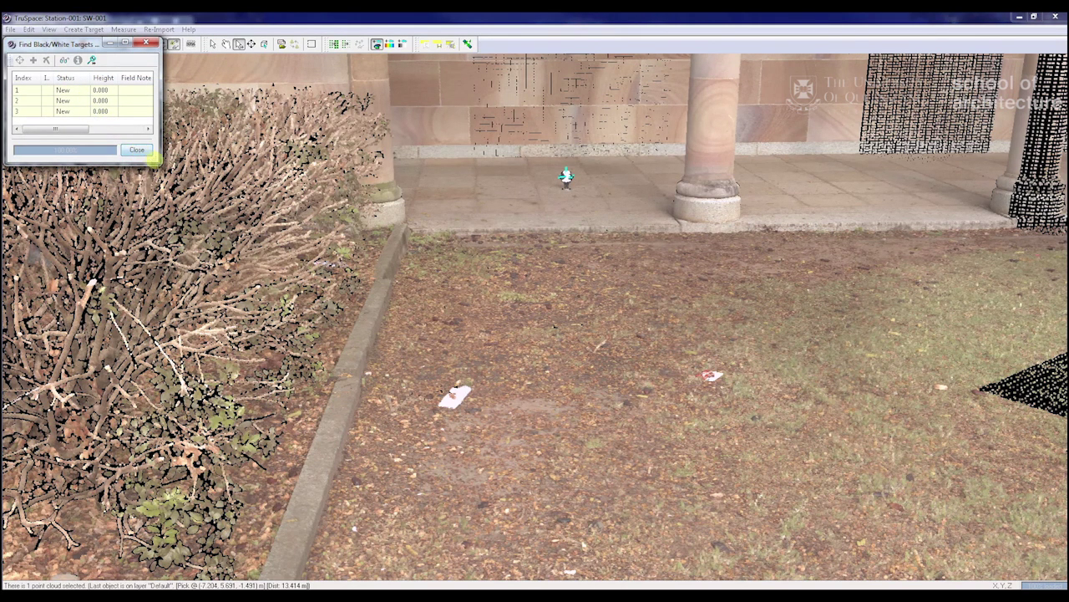
left_click_drag(155, 158, 380, 192)
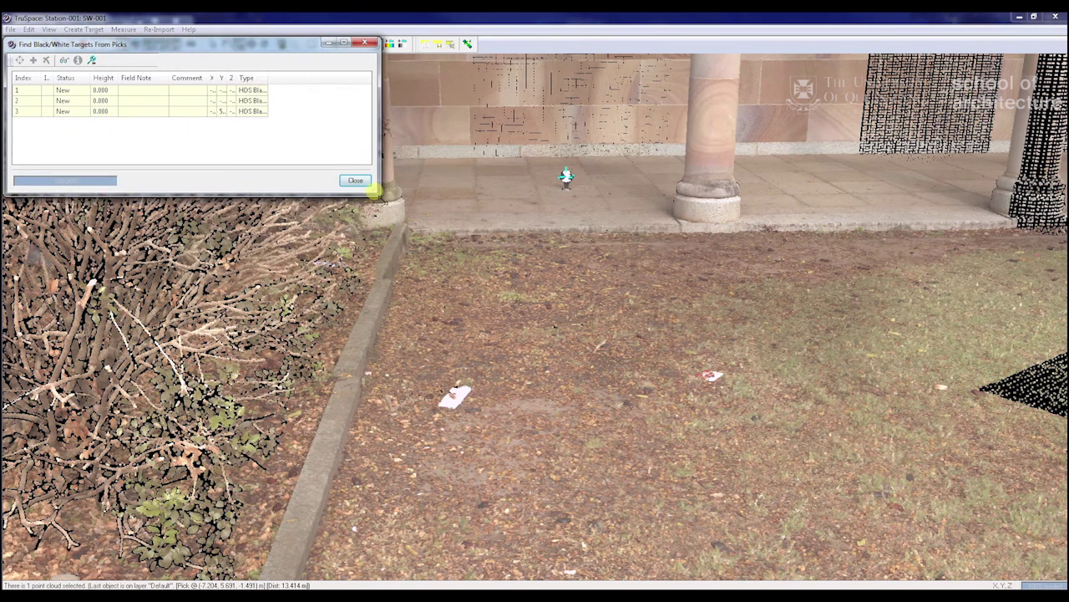
- Inspect the fitted centre of each found target, from index 1 to index 3, in the point cloud
left_click(30, 91)
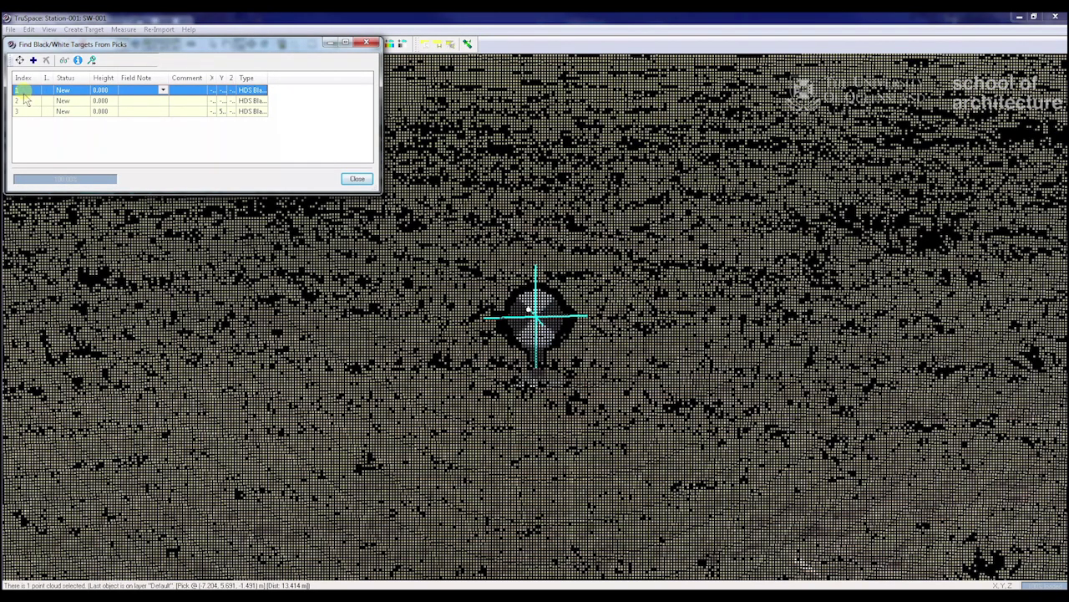
left_click(27, 101)
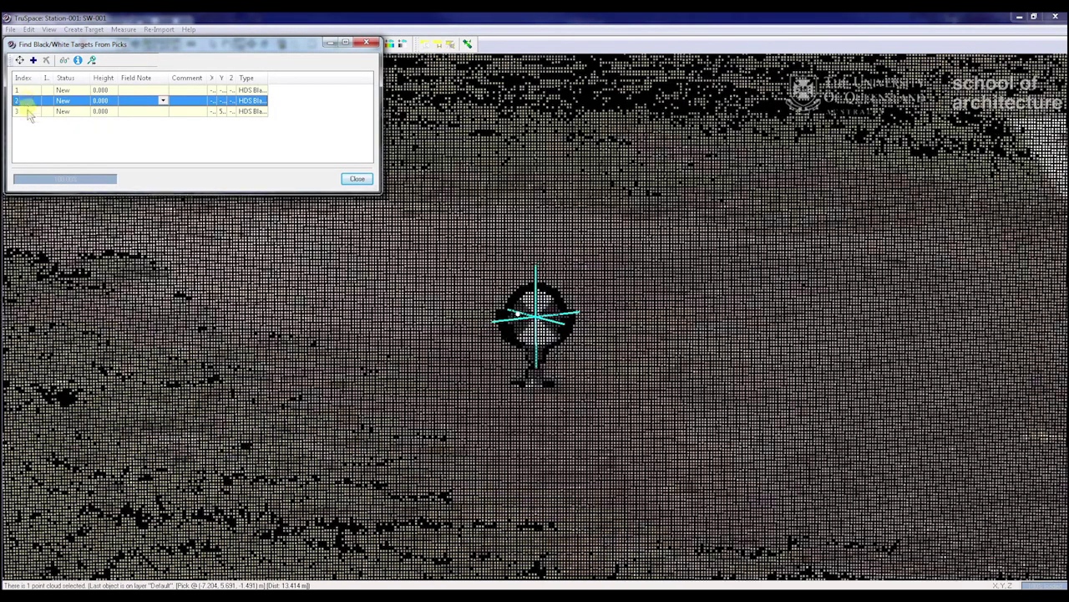
left_click(28, 112)
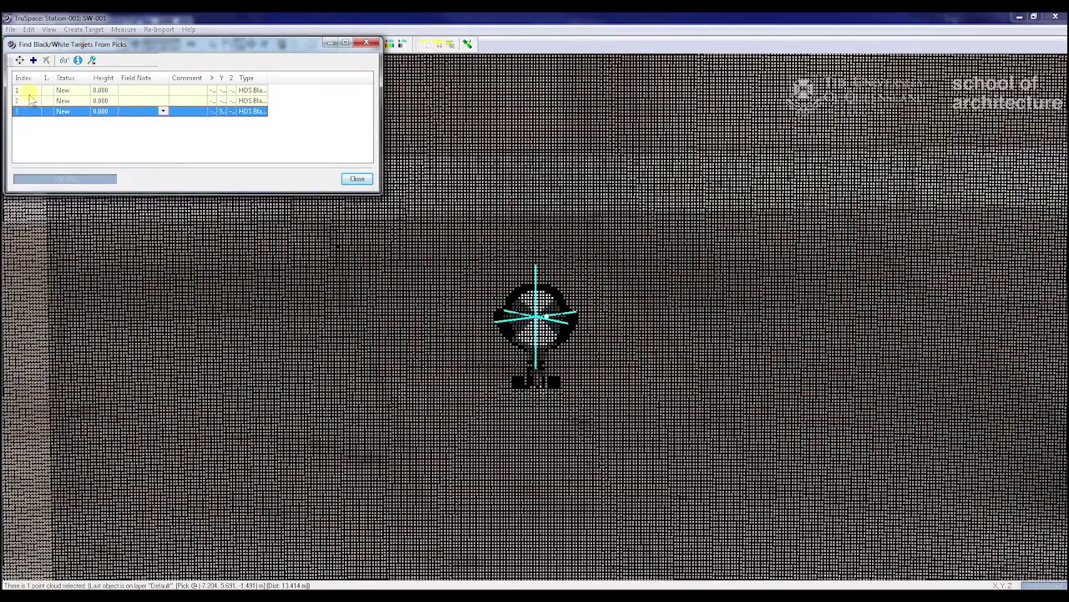
- Add the found targets at index 1 and index 2 with the IDs 1 and 2
left_click(29, 92)
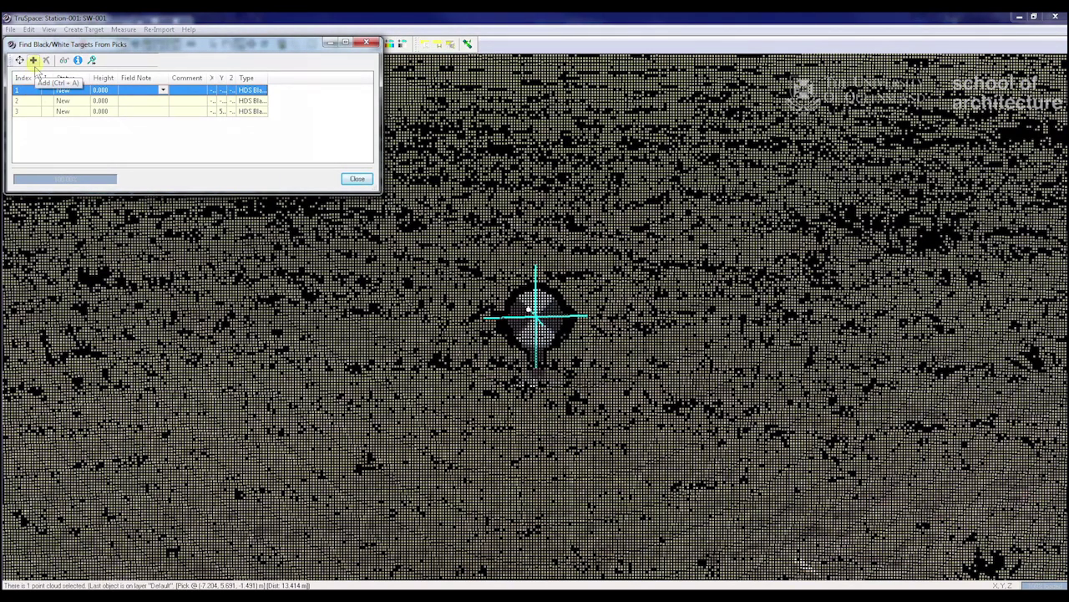
left_click(33, 60)
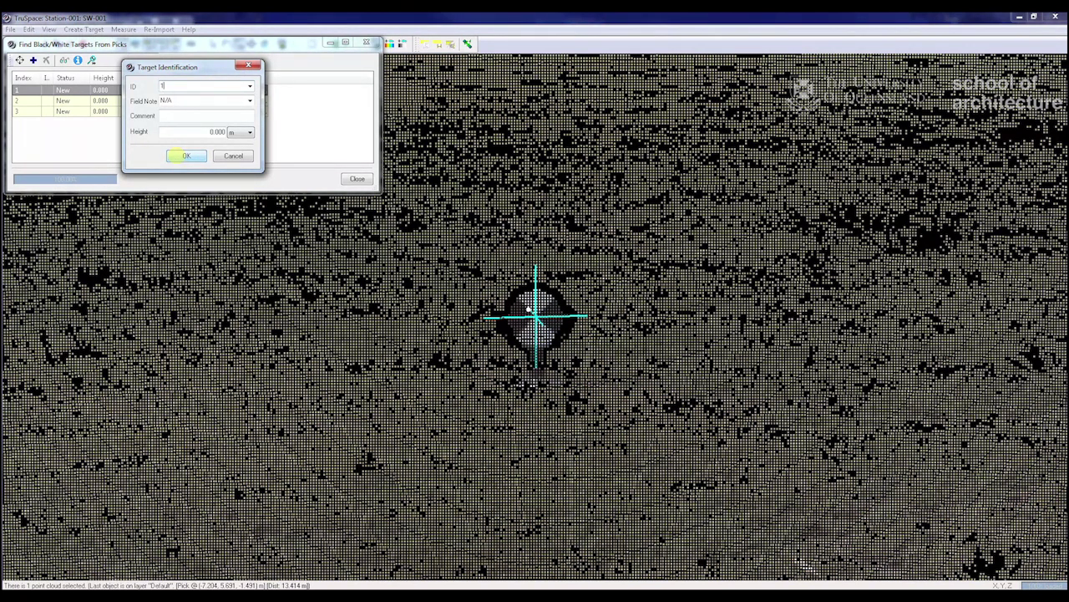
left_click(178, 156)
left_click(35, 101)
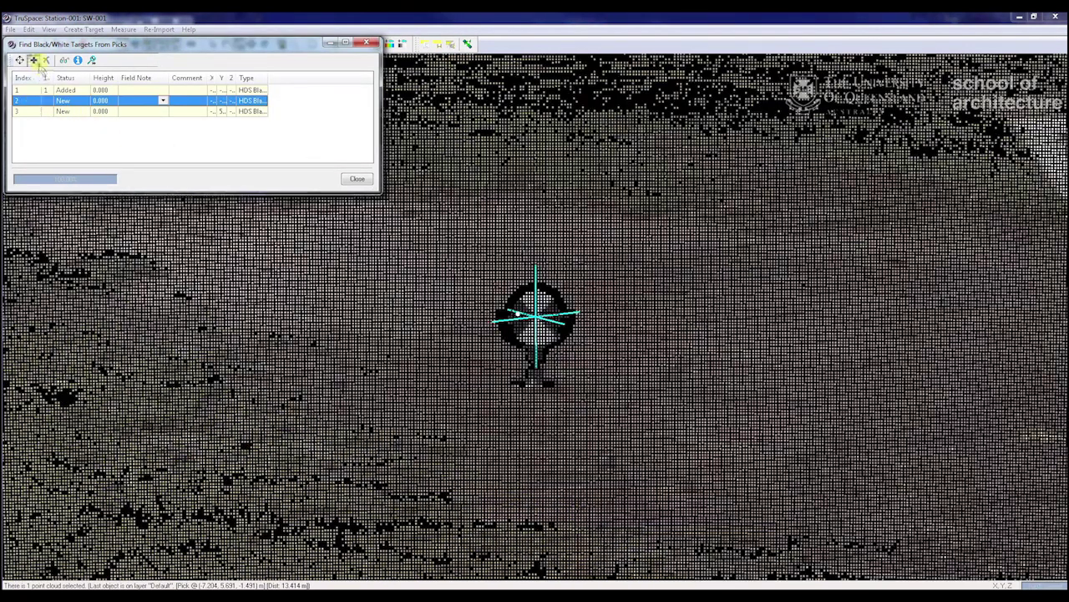
left_click(34, 61)
left_click(186, 156)
- Add the found target at index 3 with the ID 3 and close the target list
left_click(37, 111)
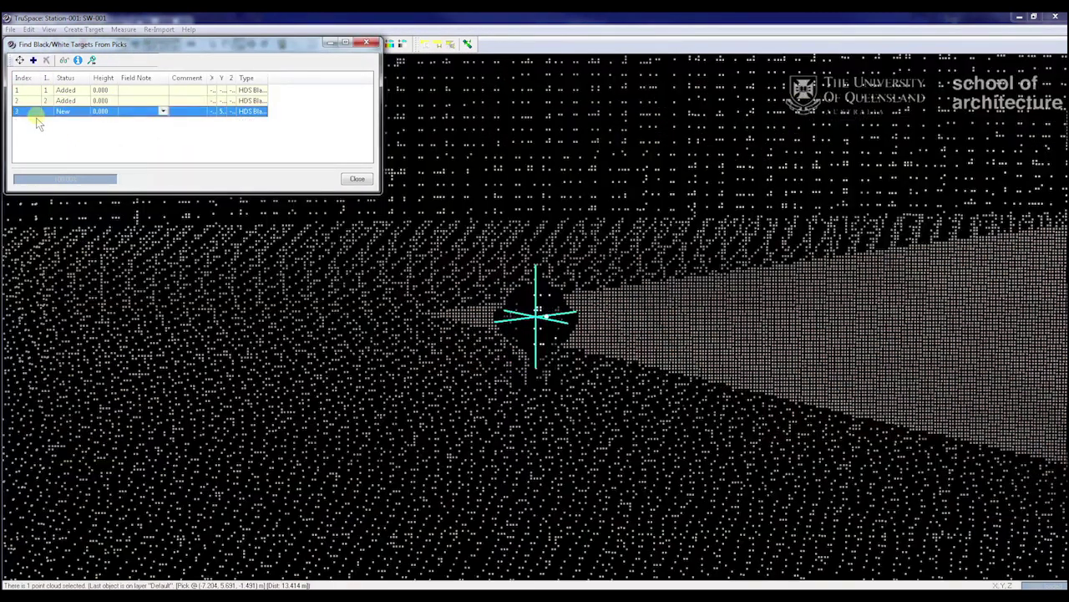
left_click(34, 61)
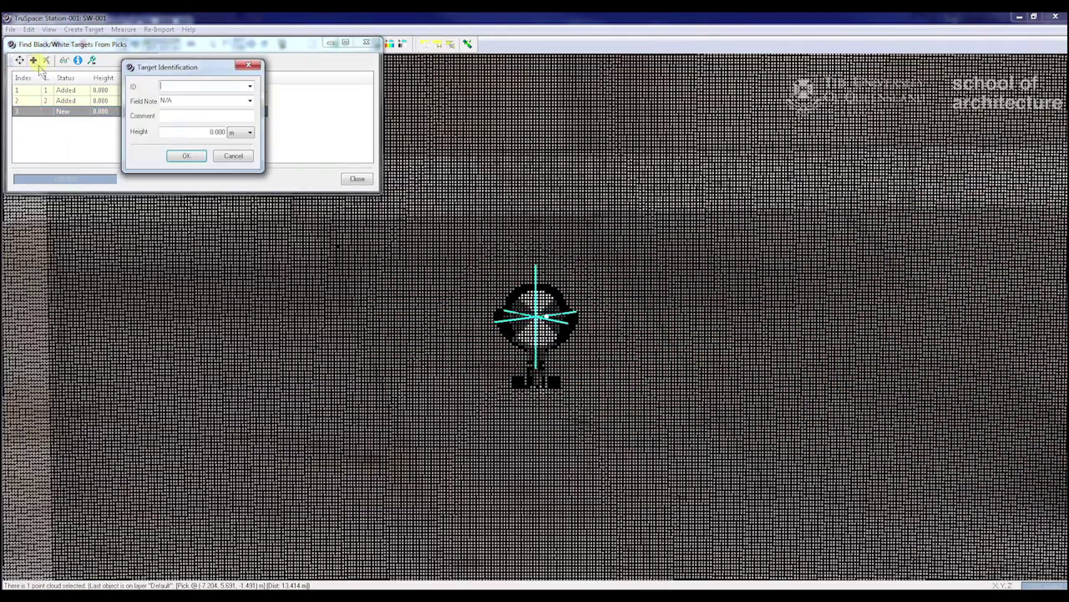
left_click(180, 159)
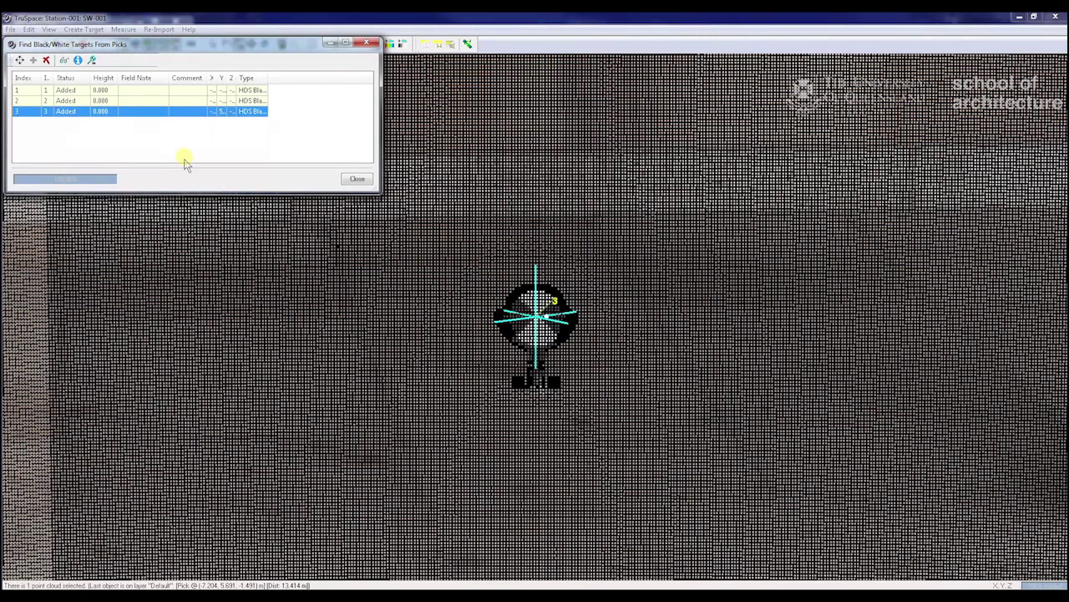
left_click(351, 179)
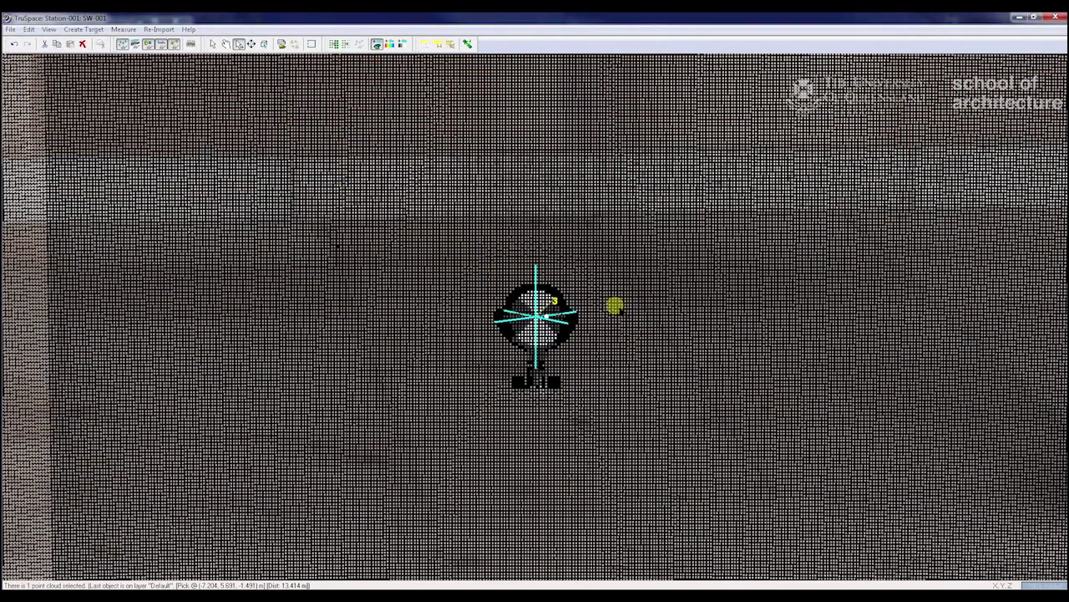
- Close the Station-001 scan view and open a TruSpace viewer for SW-002 under Station-002
left_click(224, 44)
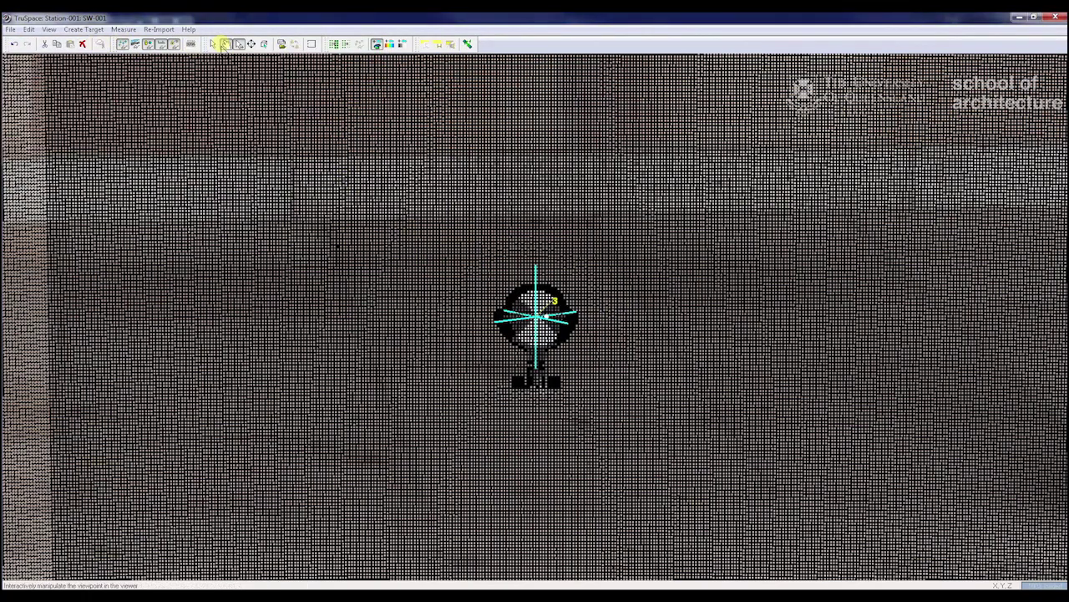
left_click_drag(351, 218, 424, 220)
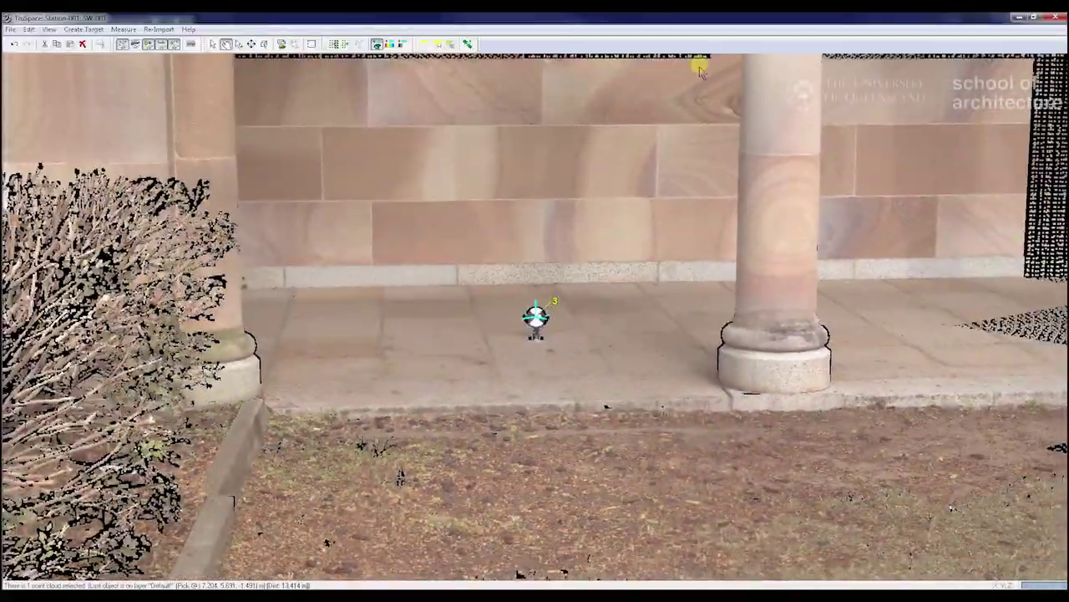
left_click(1056, 19)
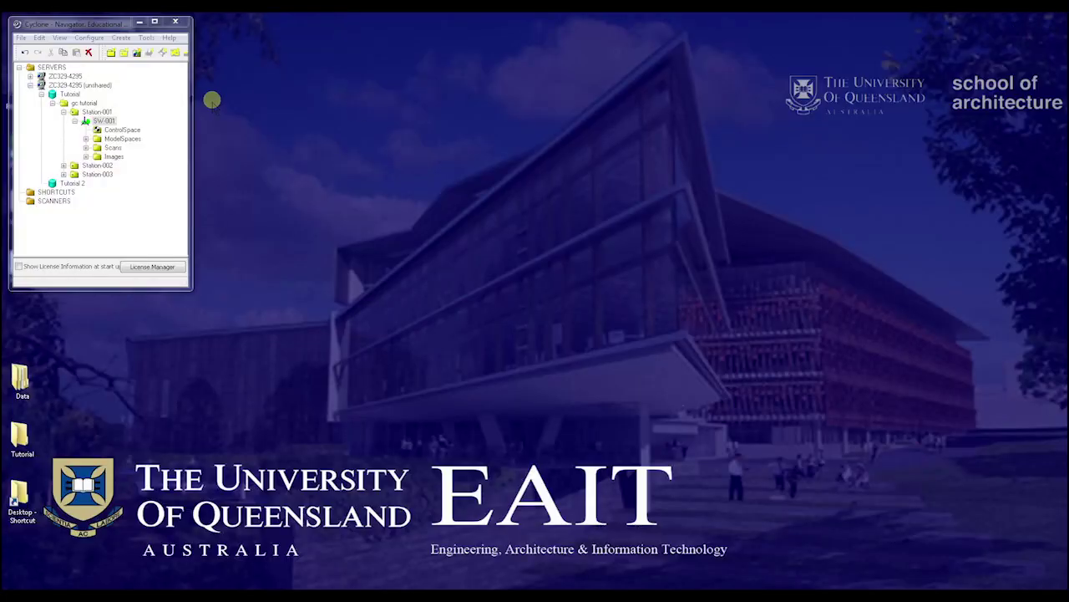
left_click(64, 166)
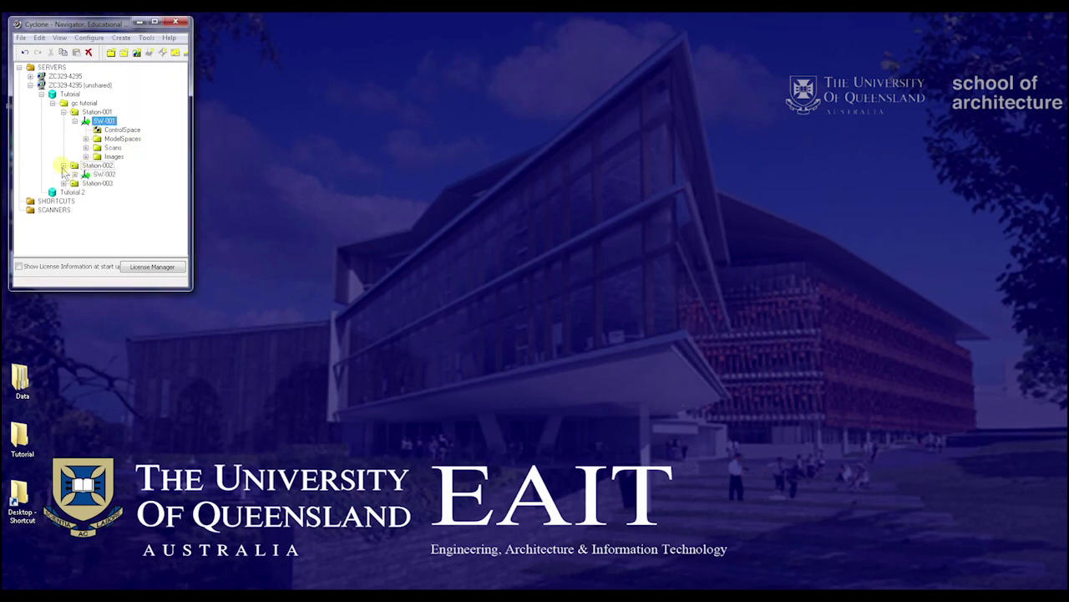
left_click(74, 175)
left_click(92, 175)
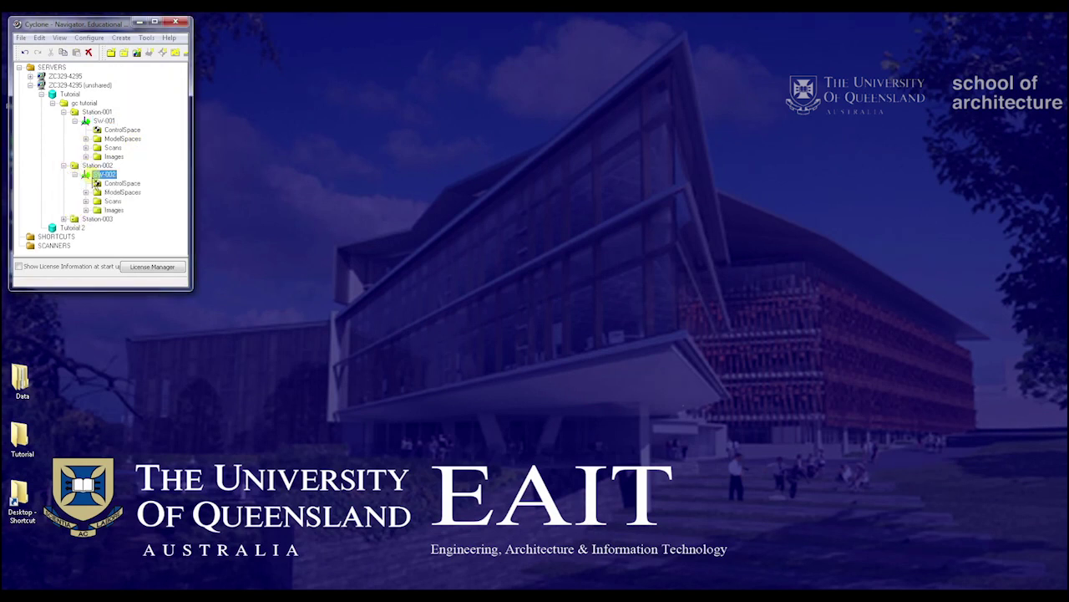
right_click(93, 175)
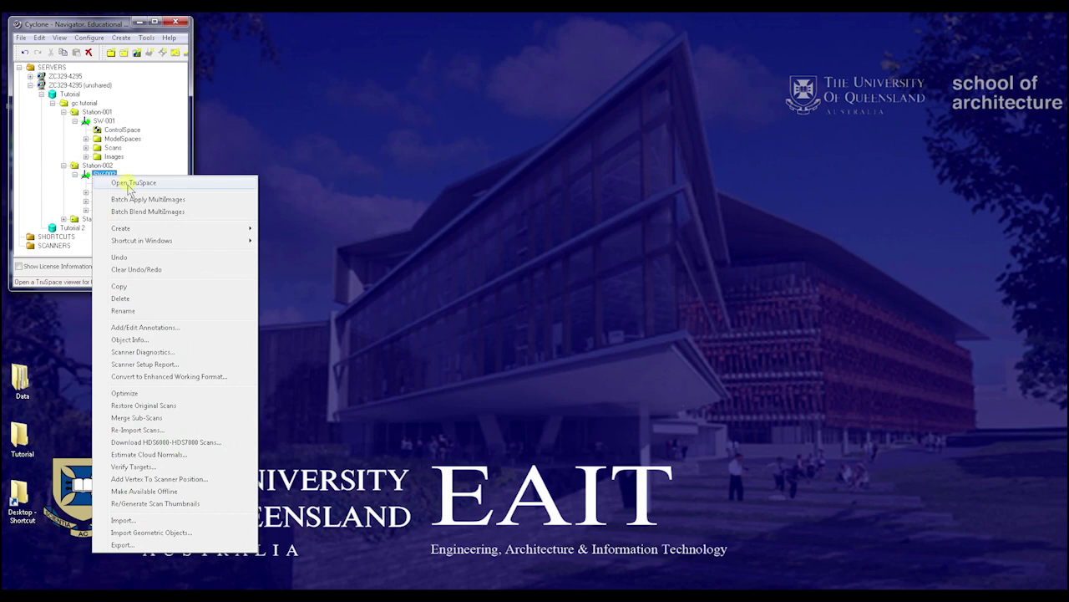
left_click(95, 177)
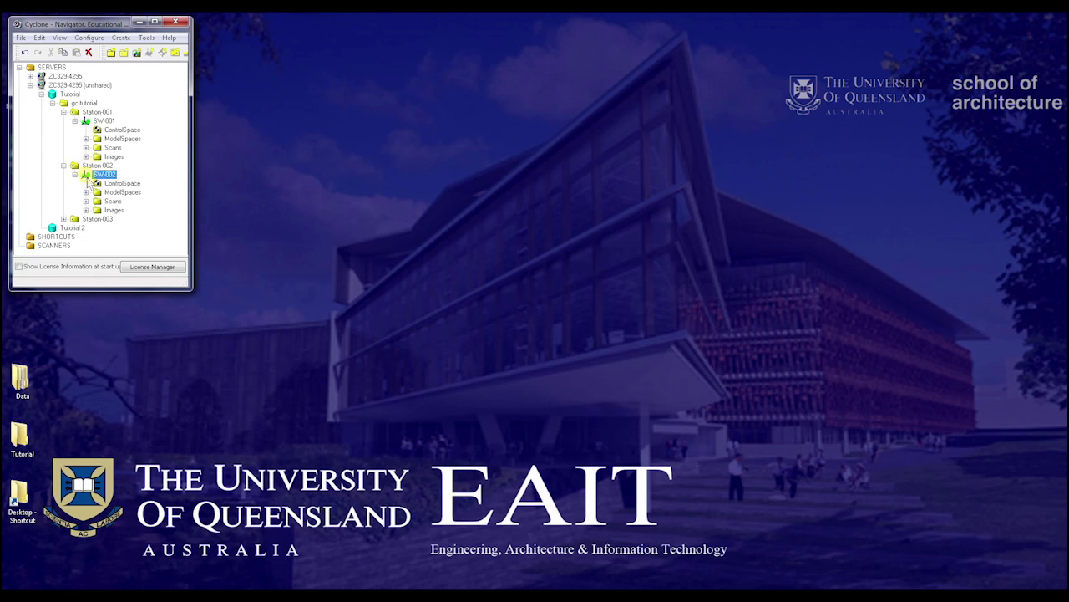
right_click(90, 177)
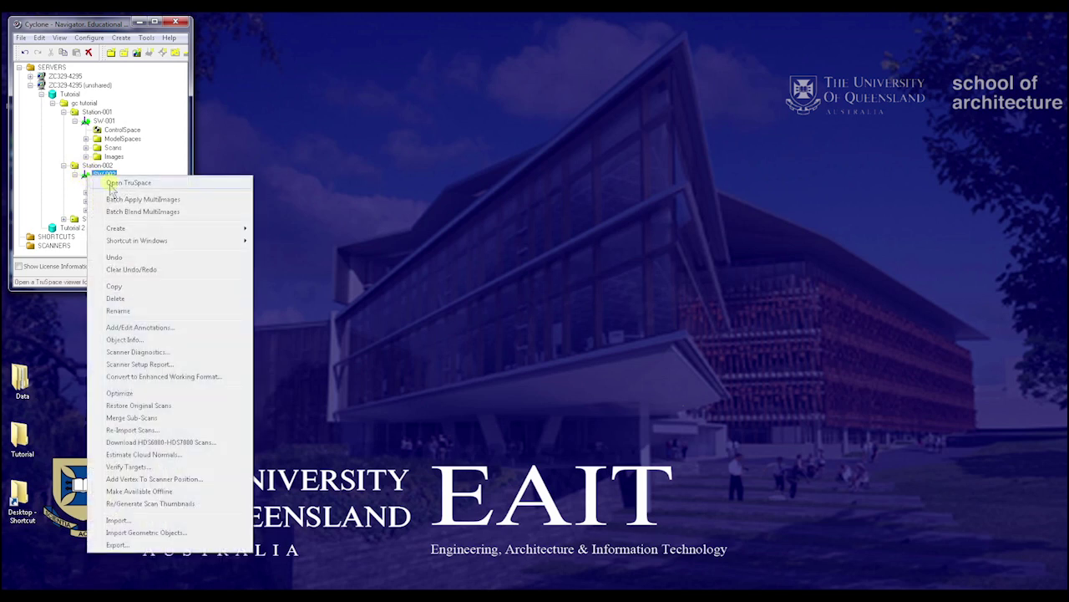
left_click(117, 183)
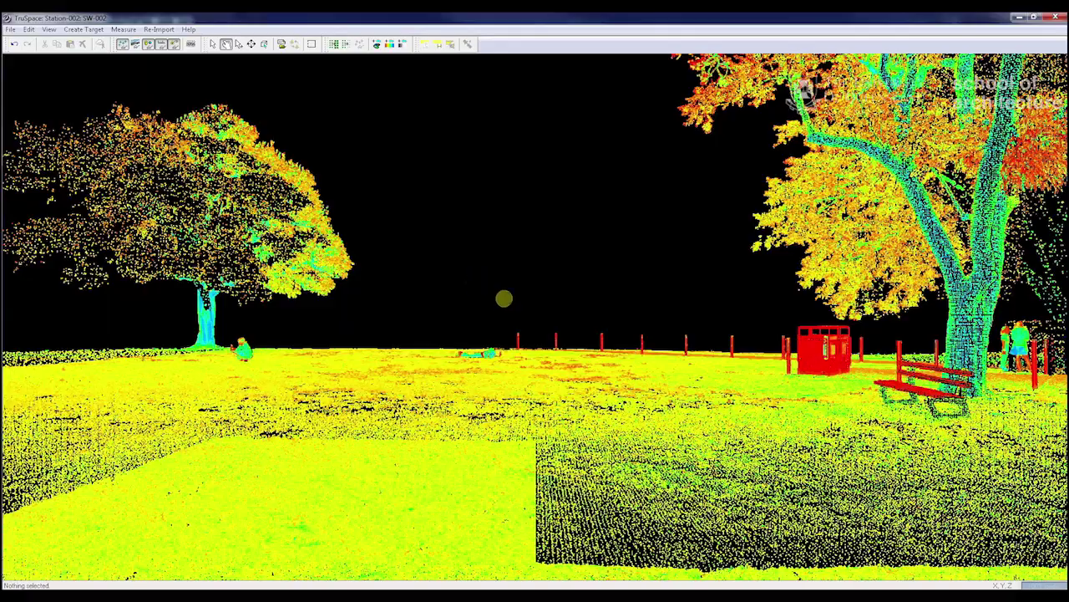
- Show the SW-002 point cloud in its photographic colours instead of the intensity colours
left_click_drag(504, 299, 490, 293)
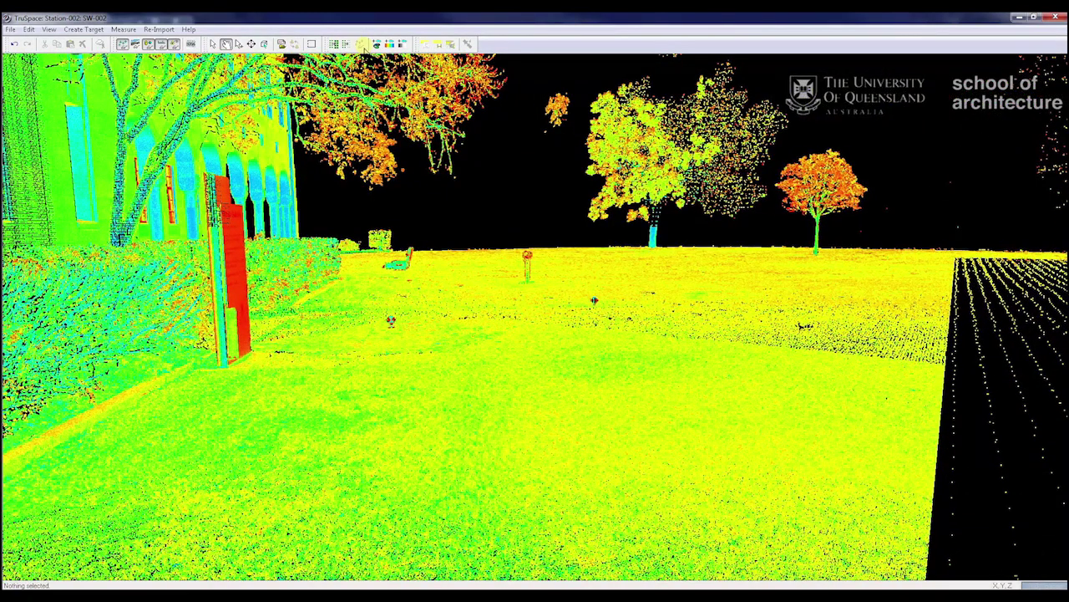
left_click(377, 44)
left_click(239, 44)
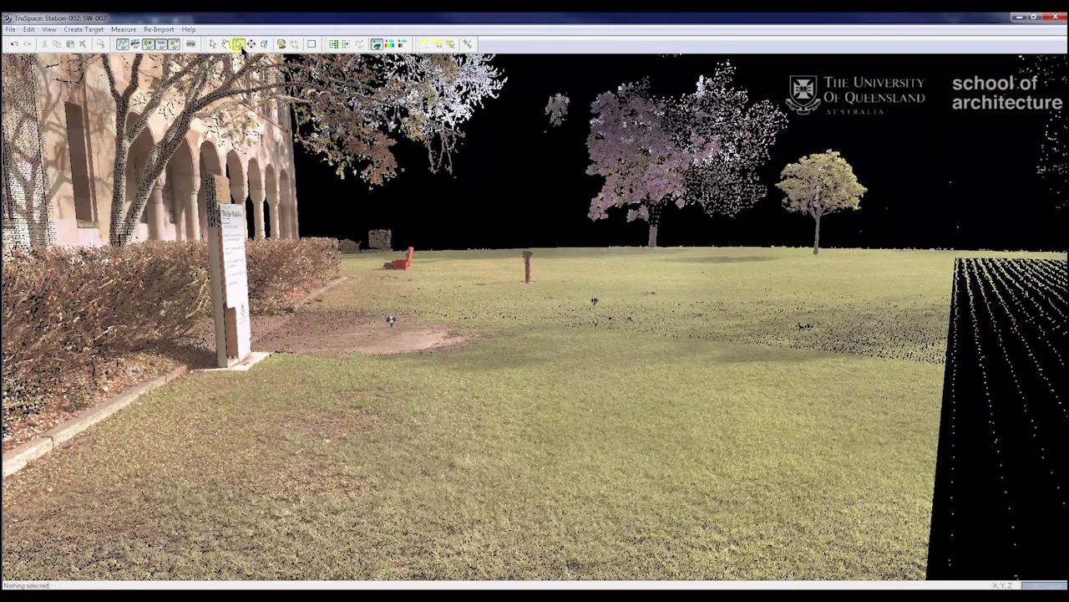
- Multi-pick the three black/white targets in SW-002: the far and near ones on the lawn, and the one on the paved walkway between the columns
left_click(226, 44)
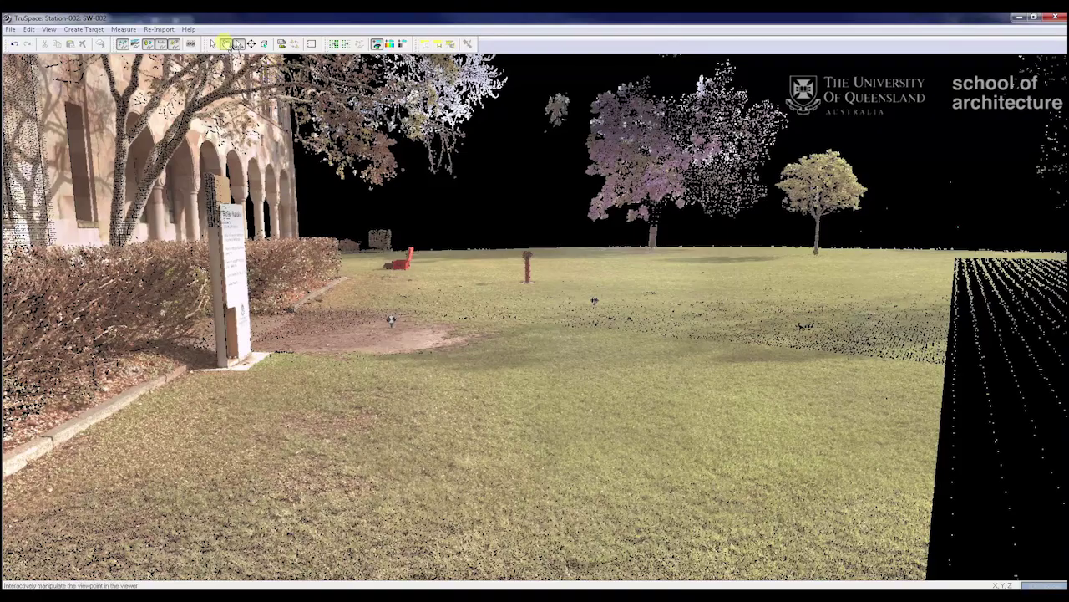
left_click_drag(506, 191, 515, 432)
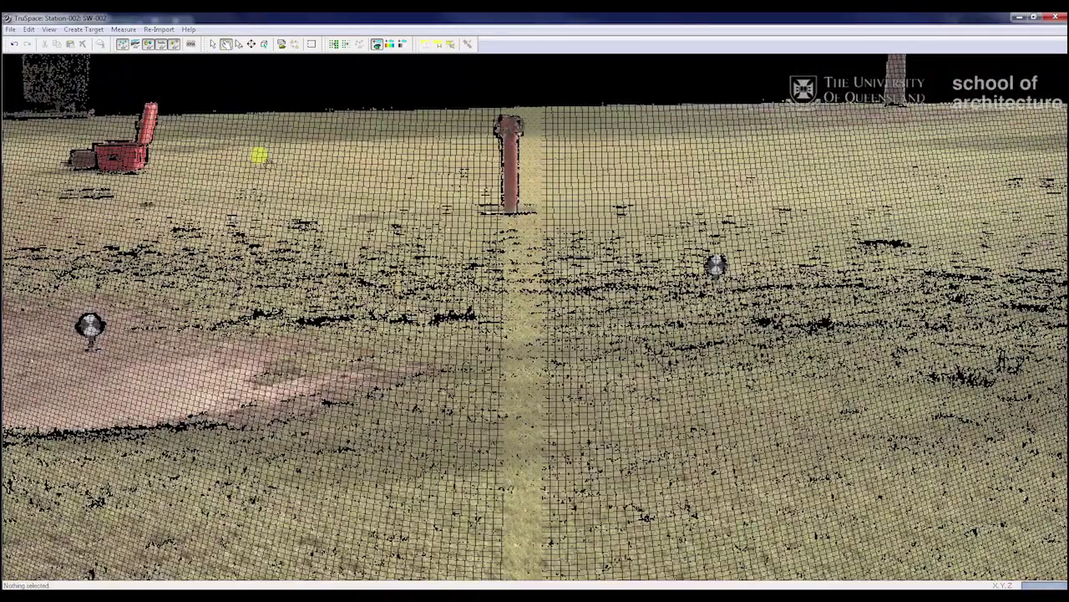
left_click(241, 44)
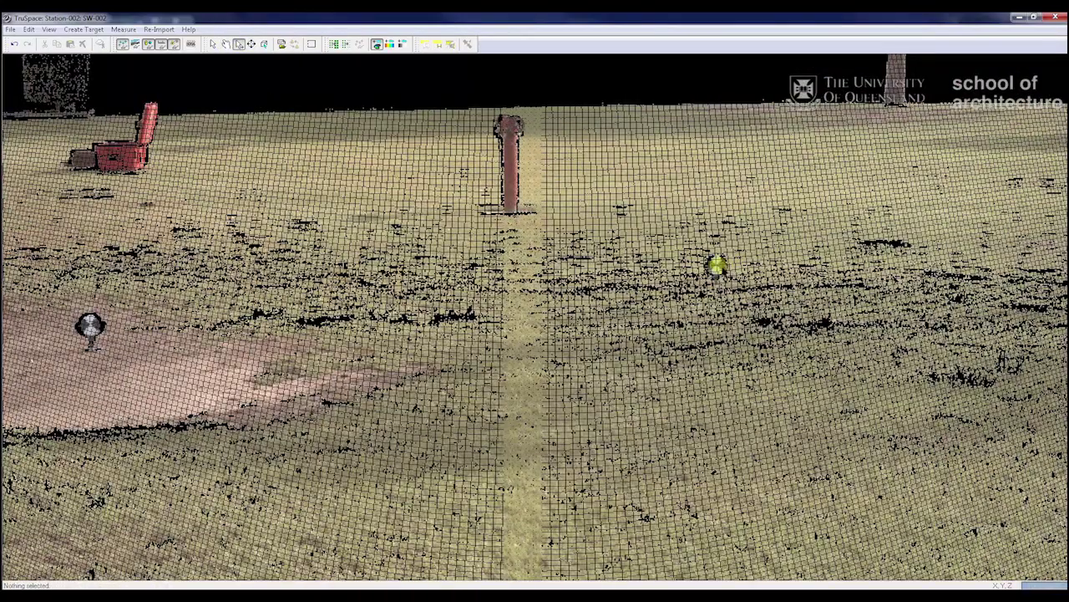
left_click(713, 262)
left_click(88, 324)
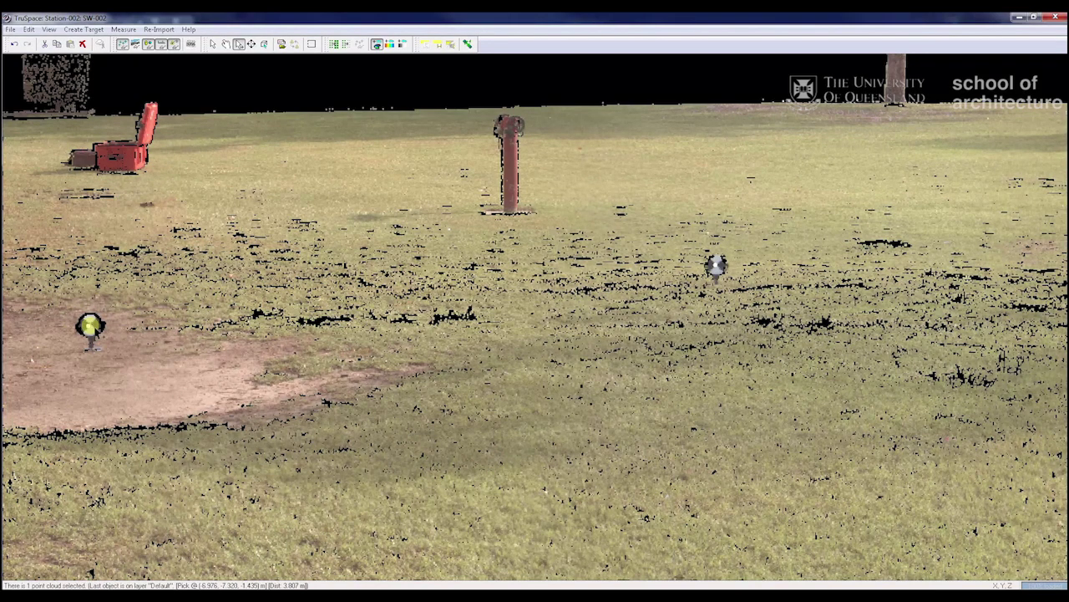
left_click(227, 46)
left_click_drag(365, 218, 275, 219)
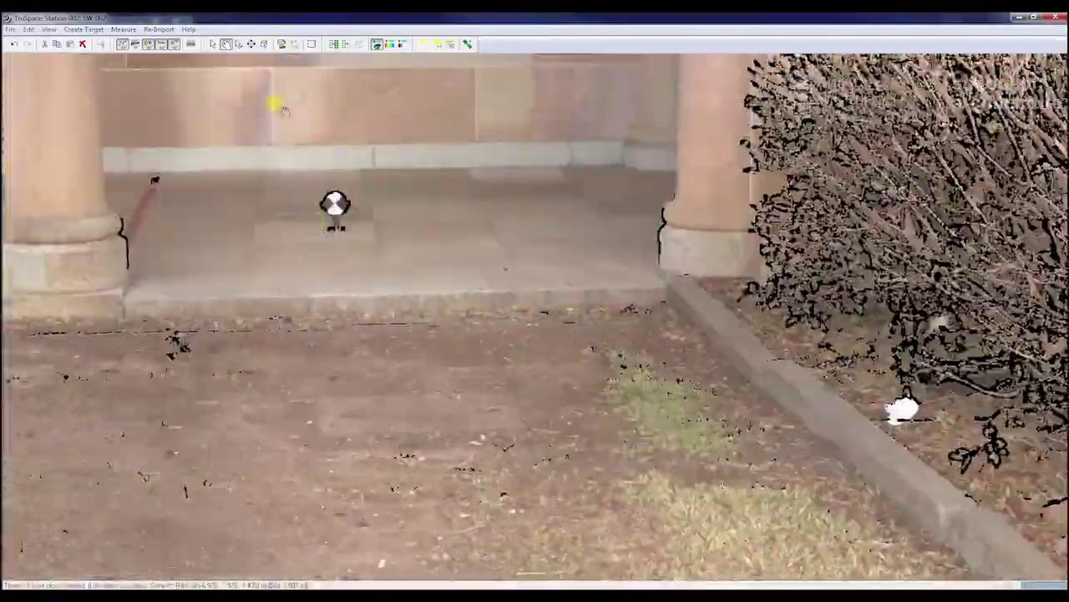
left_click(242, 45)
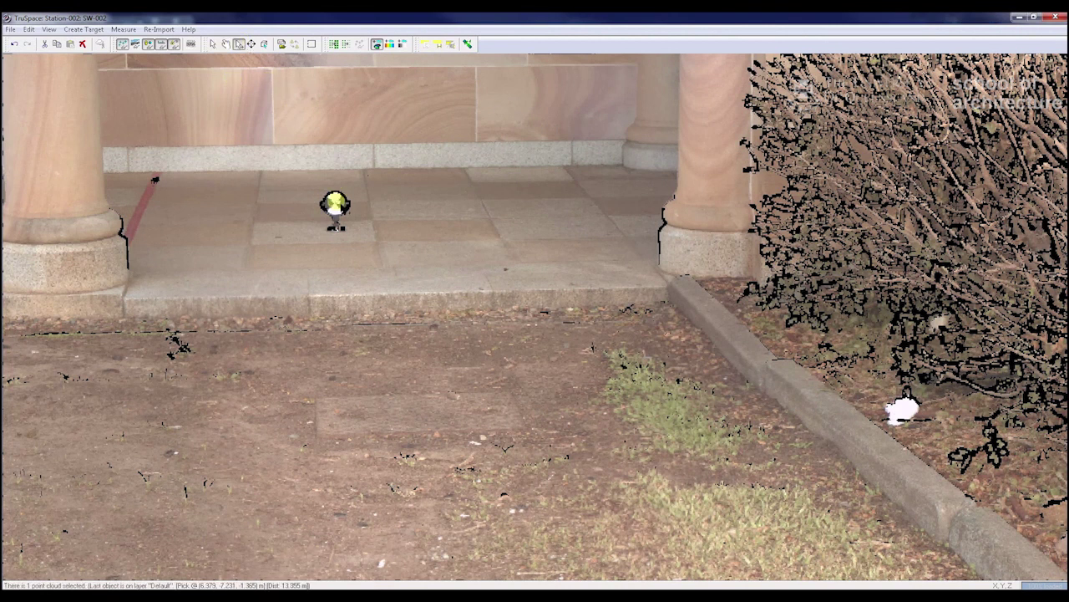
- Find black/white targets from the three SW-002 picks and add the target at index 1 with the ID 1
left_click(83, 29)
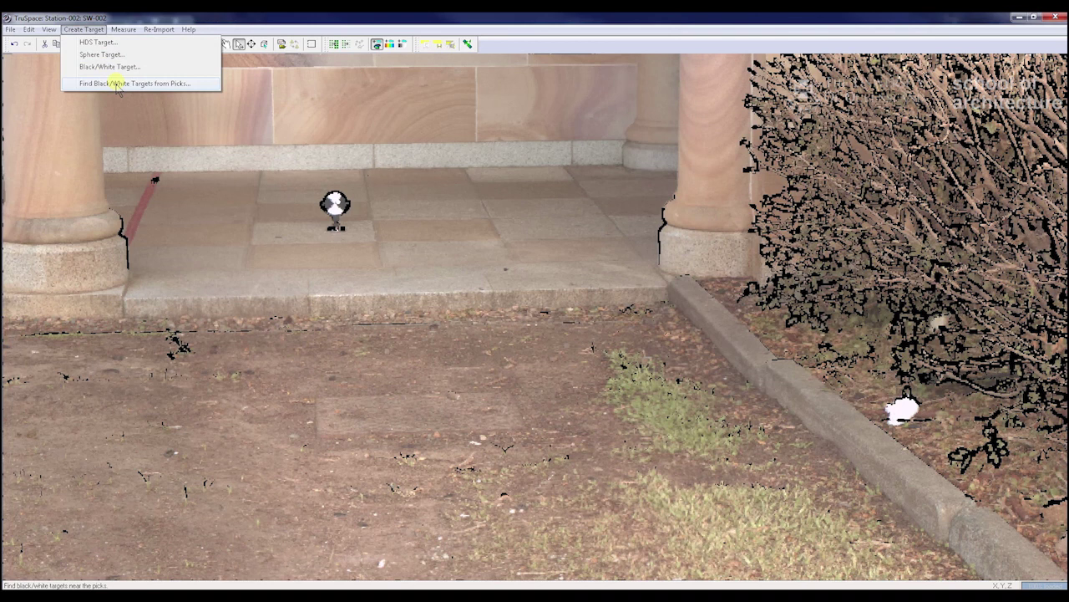
left_click(118, 84)
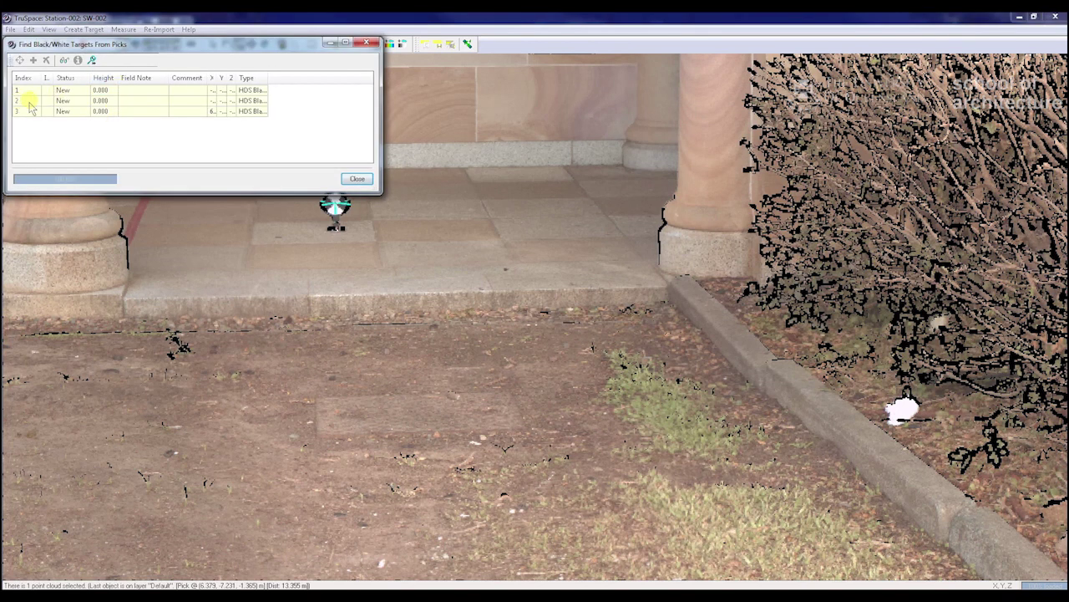
left_click(25, 89)
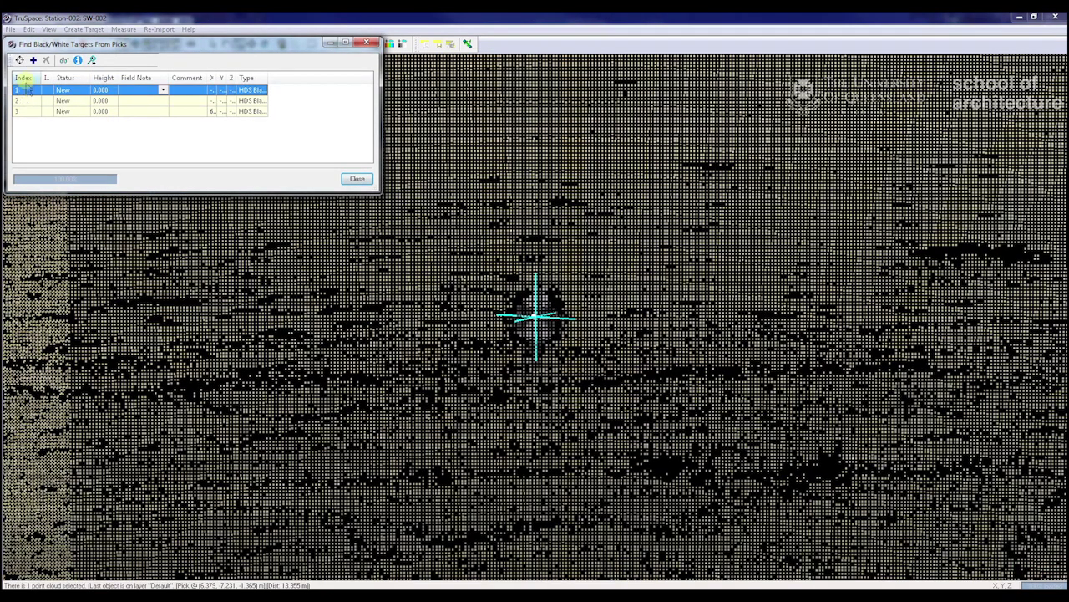
double_click(27, 90)
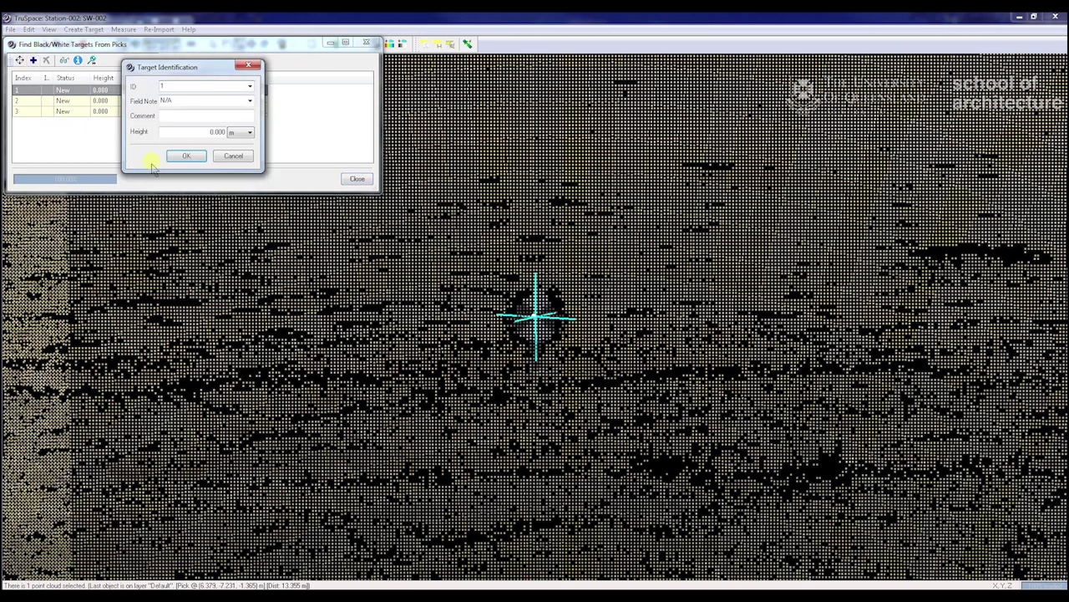
left_click(180, 157)
- Add the found SW-002 target at index 2 with the ID 2
left_click(39, 101)
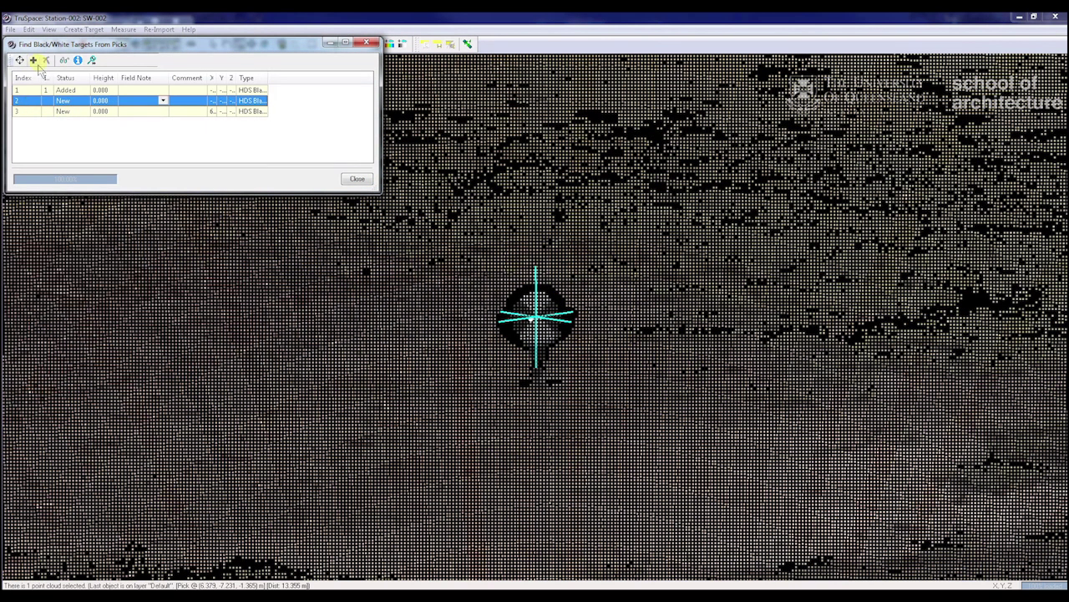
left_click(34, 60)
left_click(169, 157)
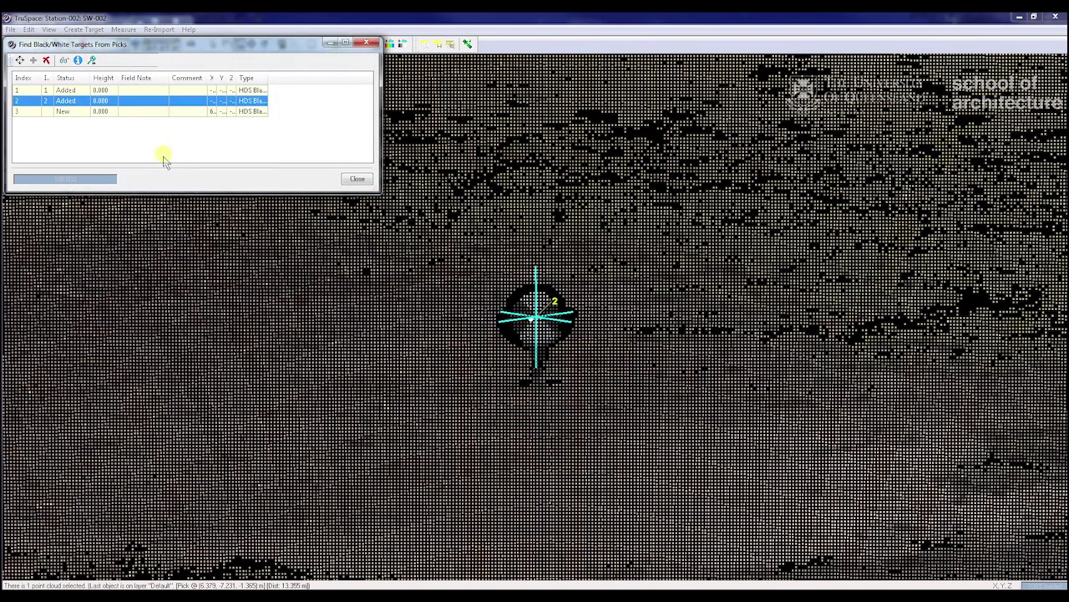
- Add the found SW-002 target at index 3 with the ID 4 and close the target list
left_click(30, 112)
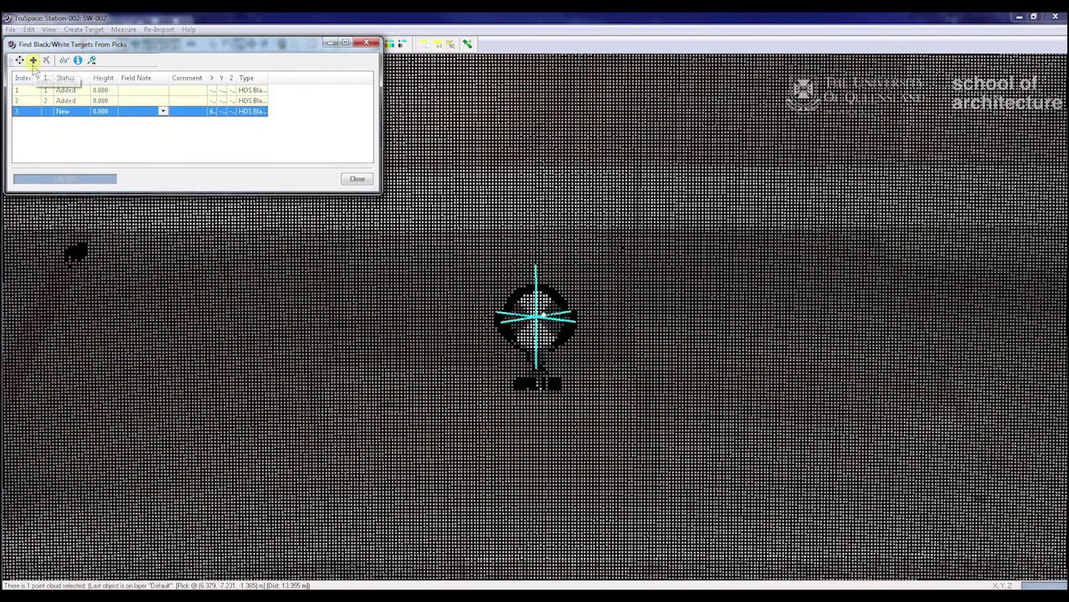
left_click(34, 60)
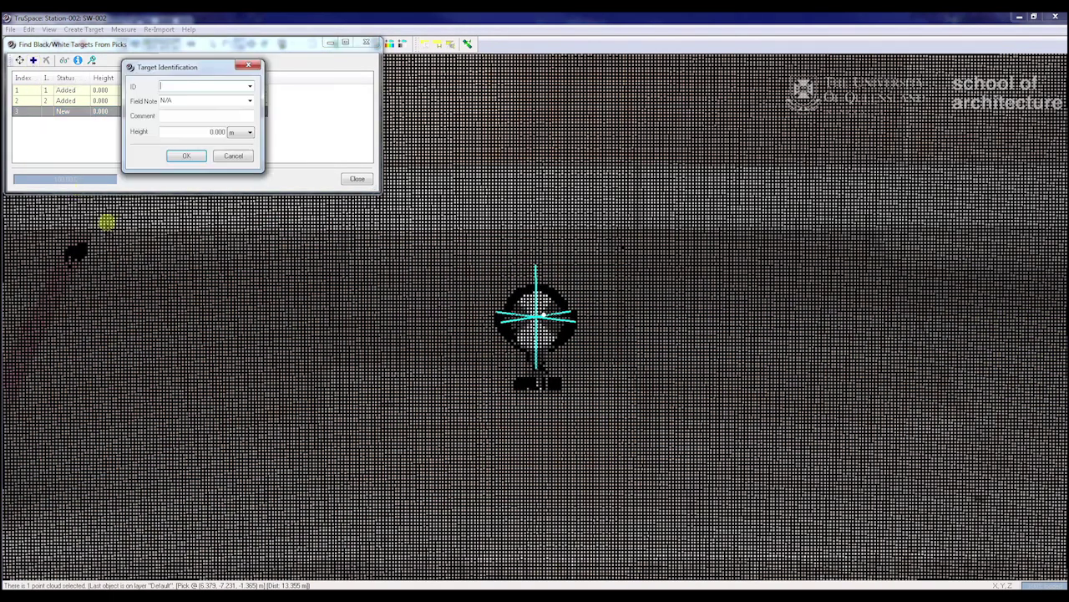
left_click(183, 157)
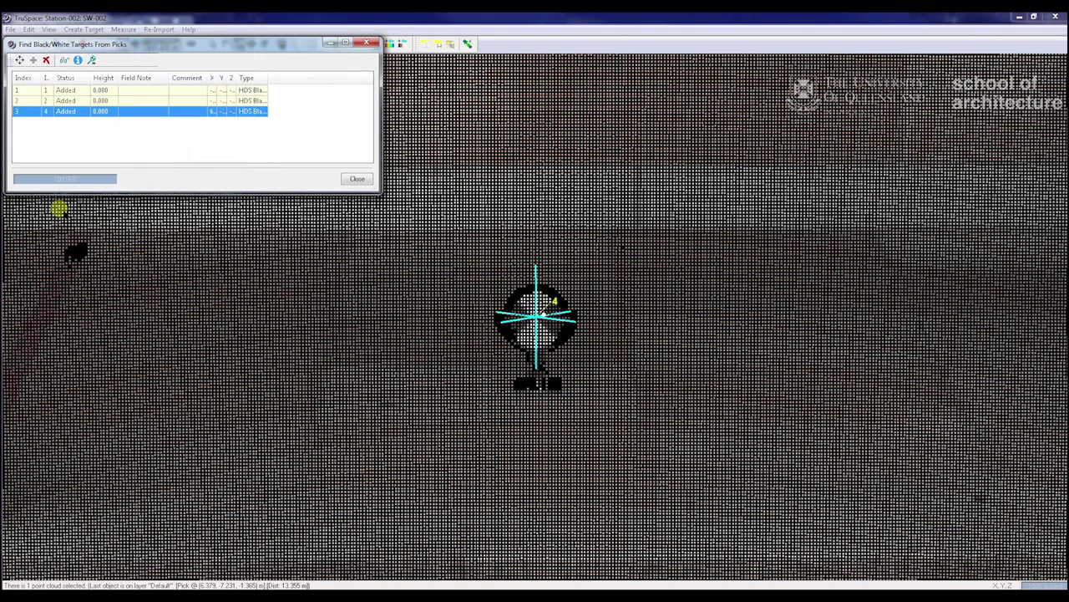
left_click(356, 179)
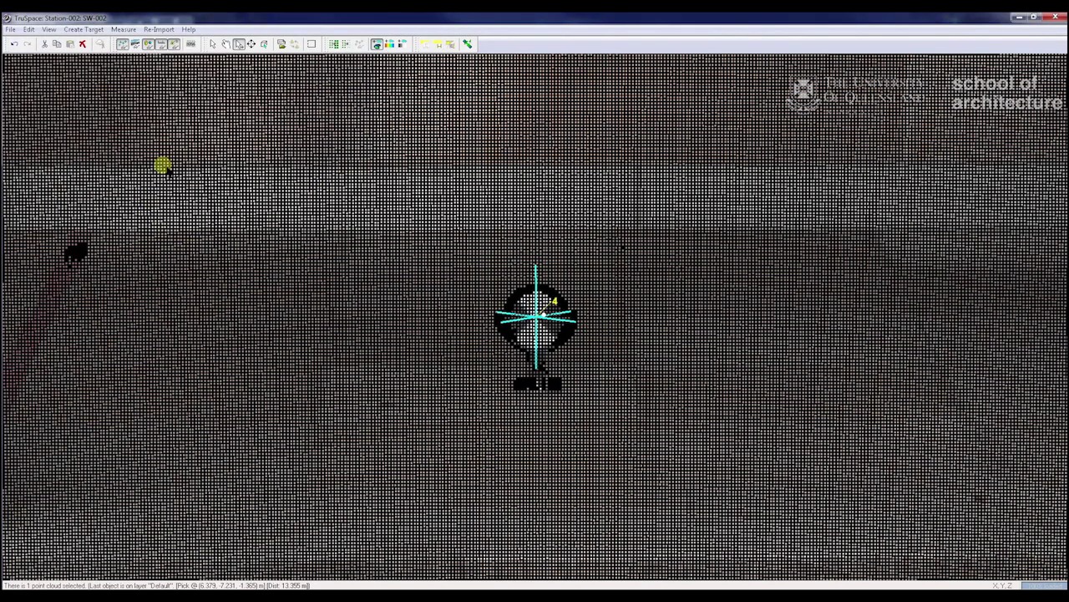
- Close the Station-002 scan view and open a TruSpace viewer for SW-003 under Station-003
left_click(1055, 18)
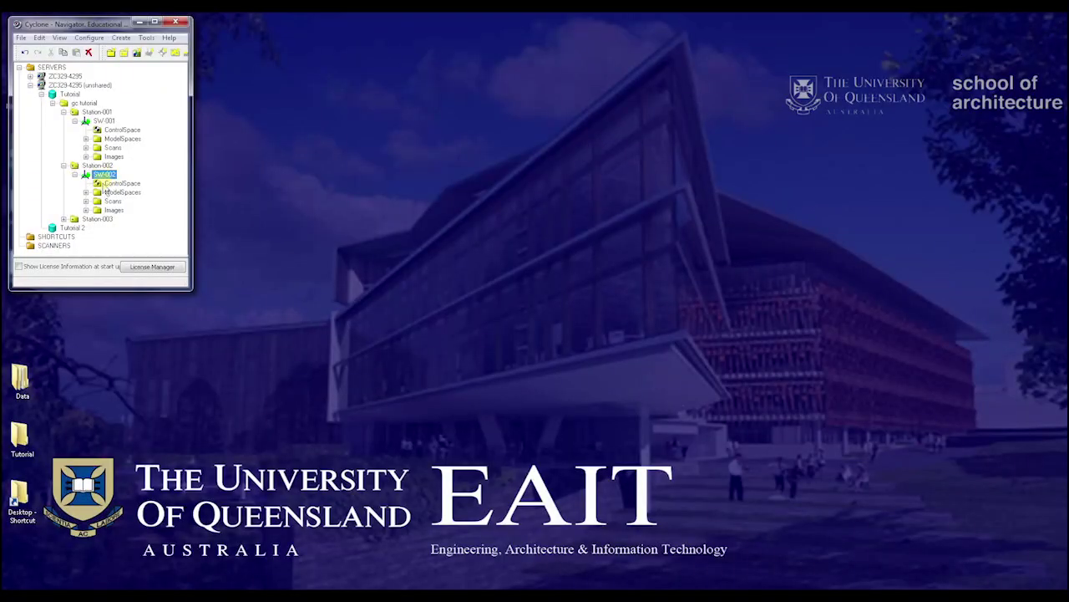
left_click(63, 219)
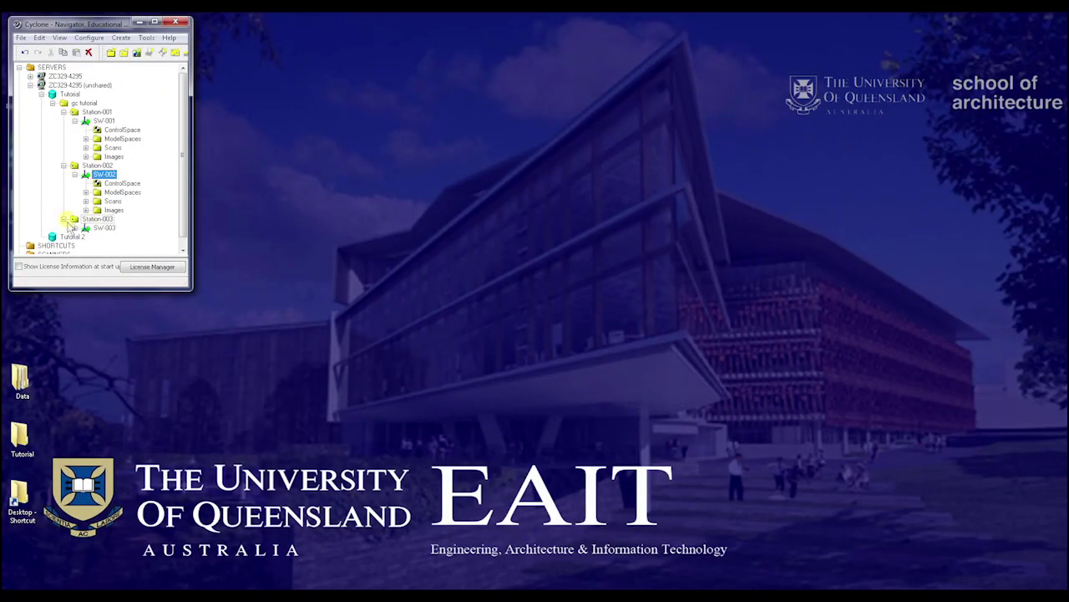
left_click(94, 219)
left_click(74, 228)
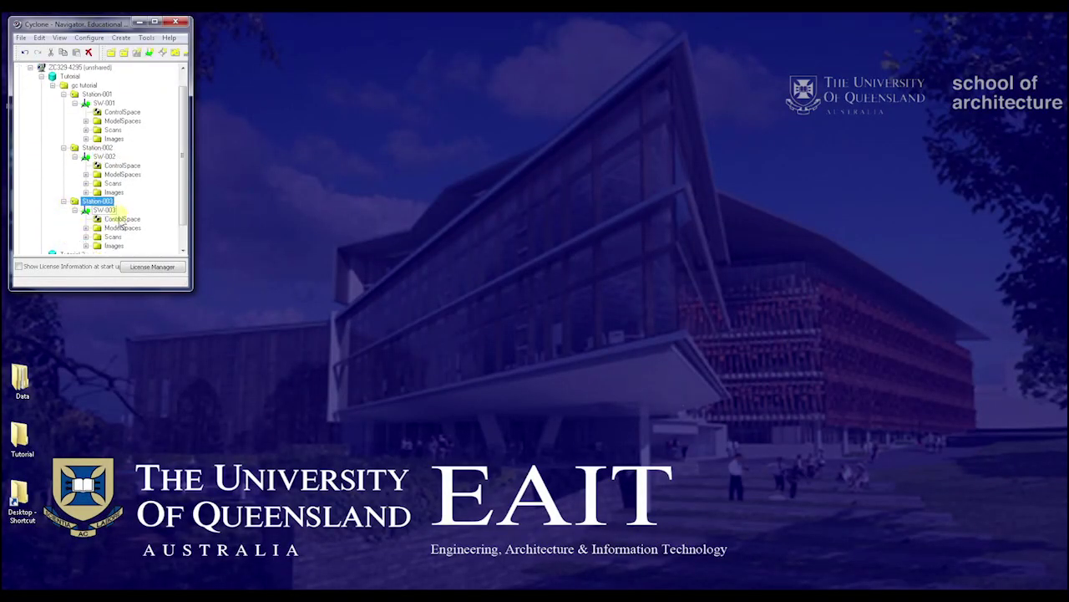
left_click(105, 210)
right_click(109, 212)
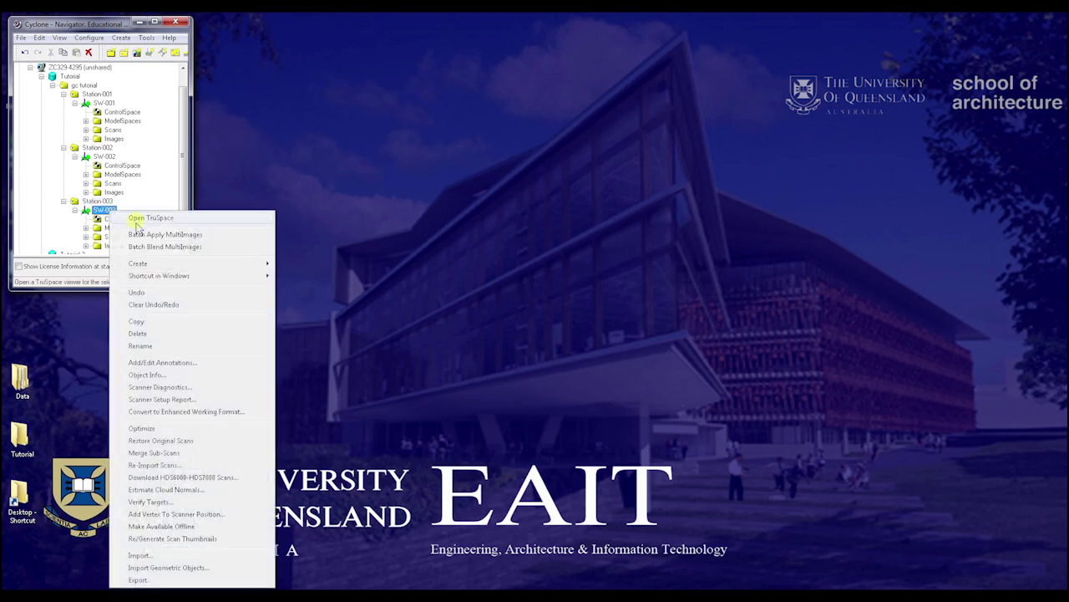
left_click(150, 218)
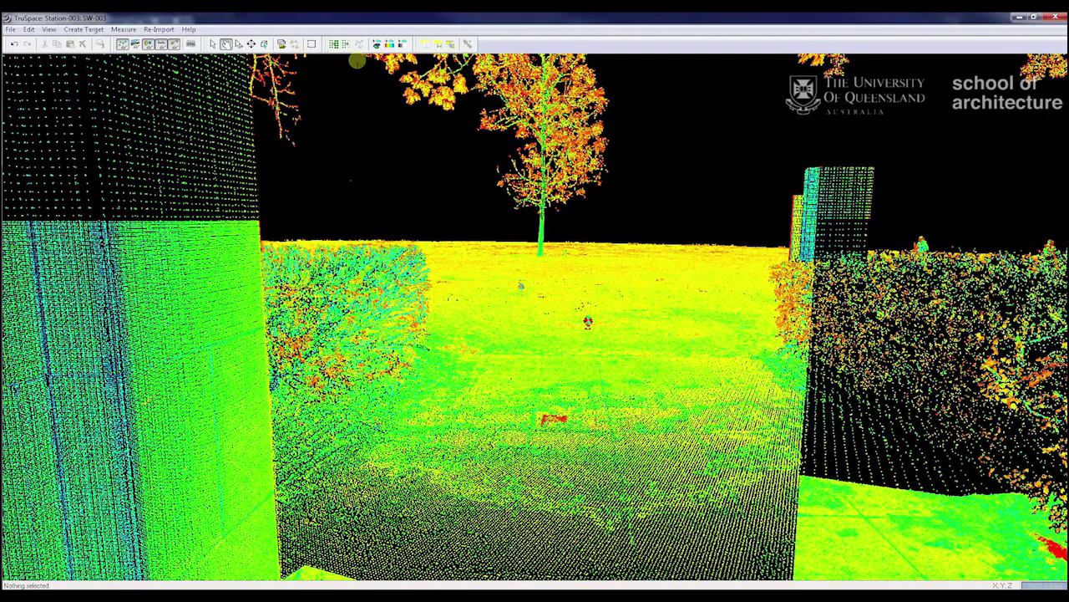
- Multi-pick the black/white targets in SW-003, on the lawn between the hedges and on the paved floor of the arcade
left_click(238, 44)
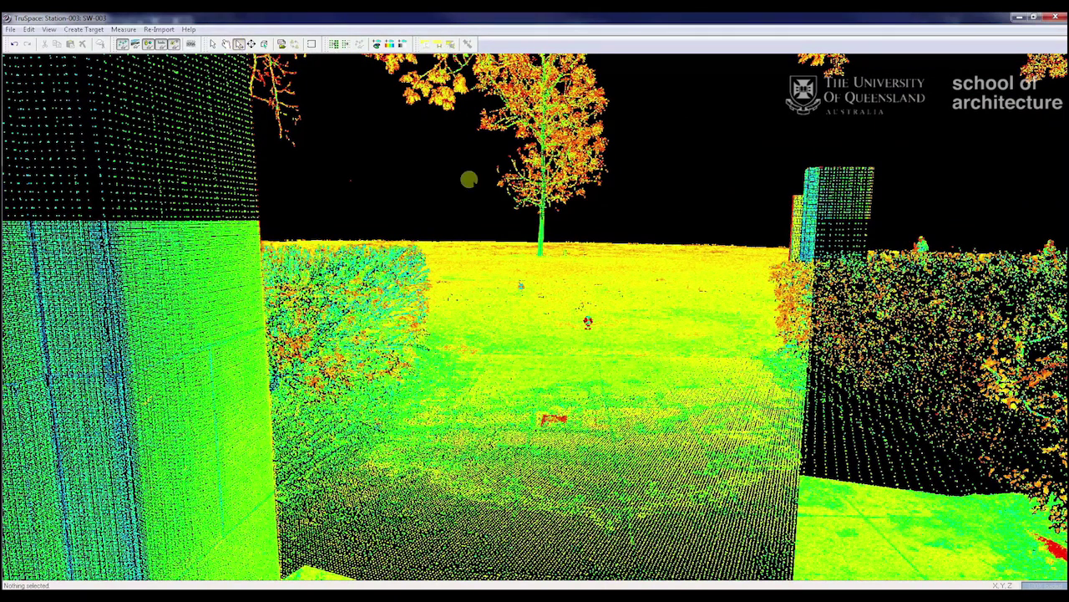
left_click(525, 289)
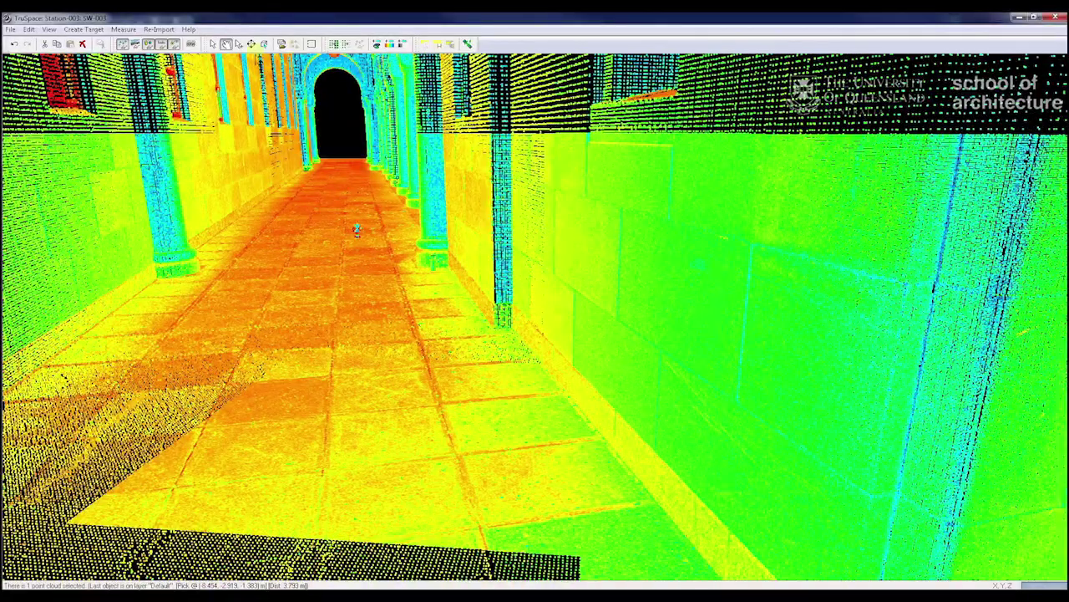
left_click(239, 43)
left_click(357, 229)
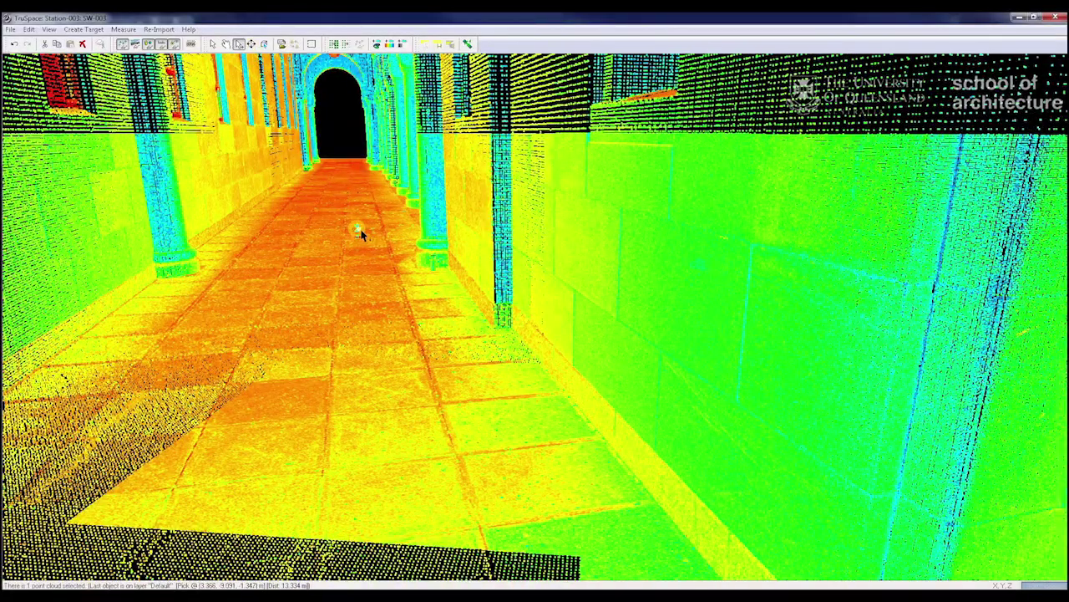
- Pick the remaining black/white target on the arcade floor in SW-003 and find black/white targets from the picks
left_click(225, 43)
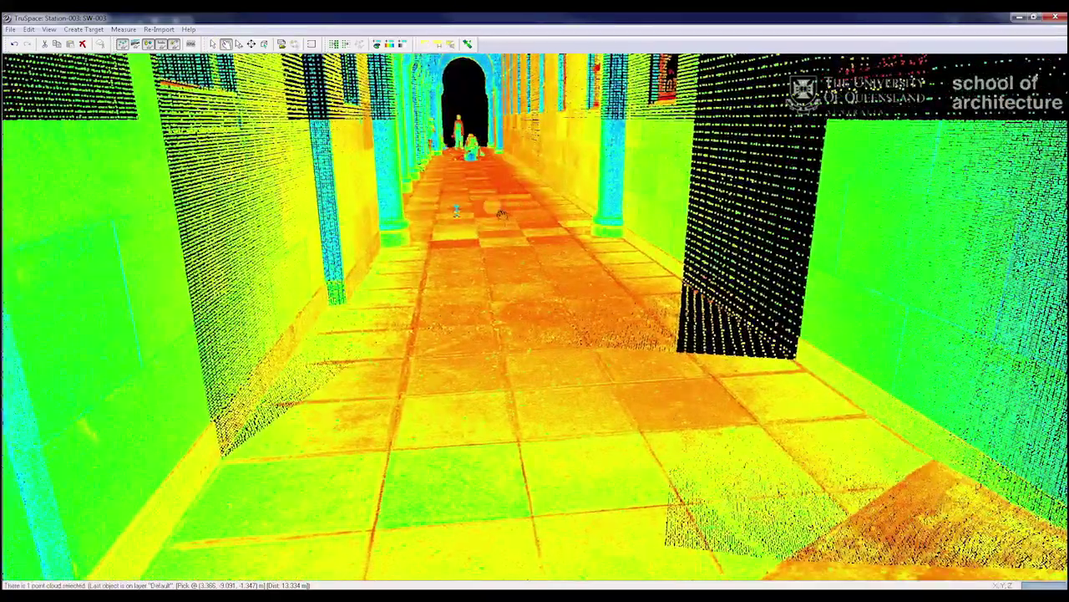
left_click(239, 44)
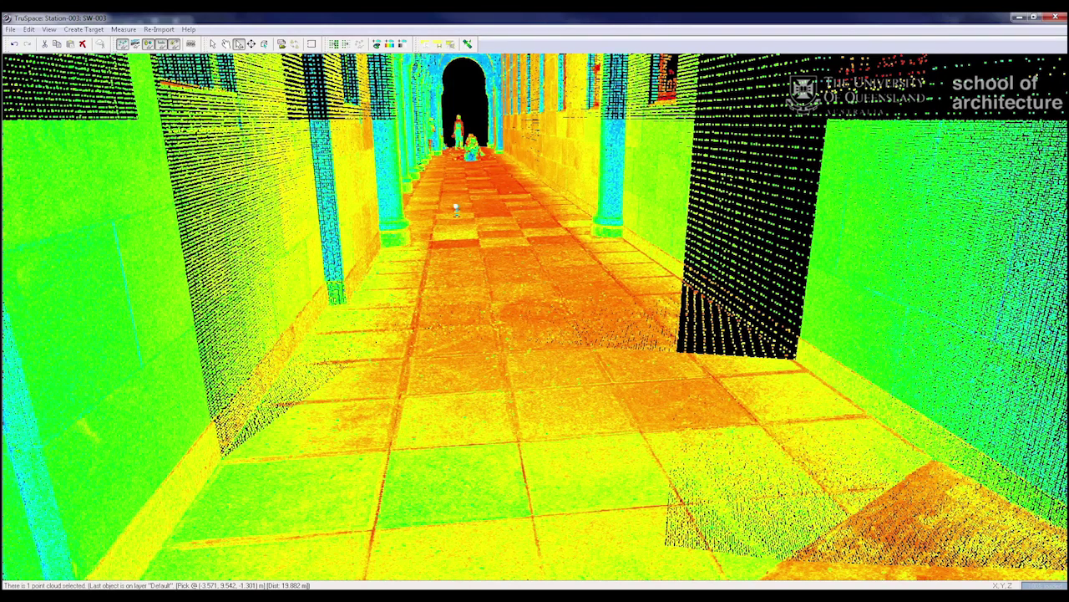
left_click(83, 29)
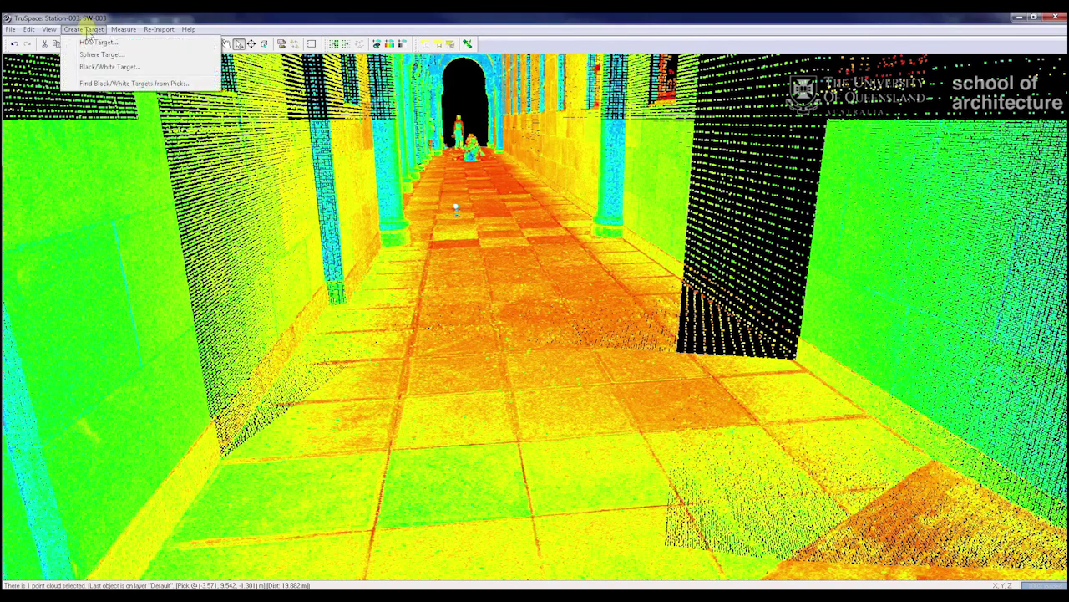
left_click(125, 83)
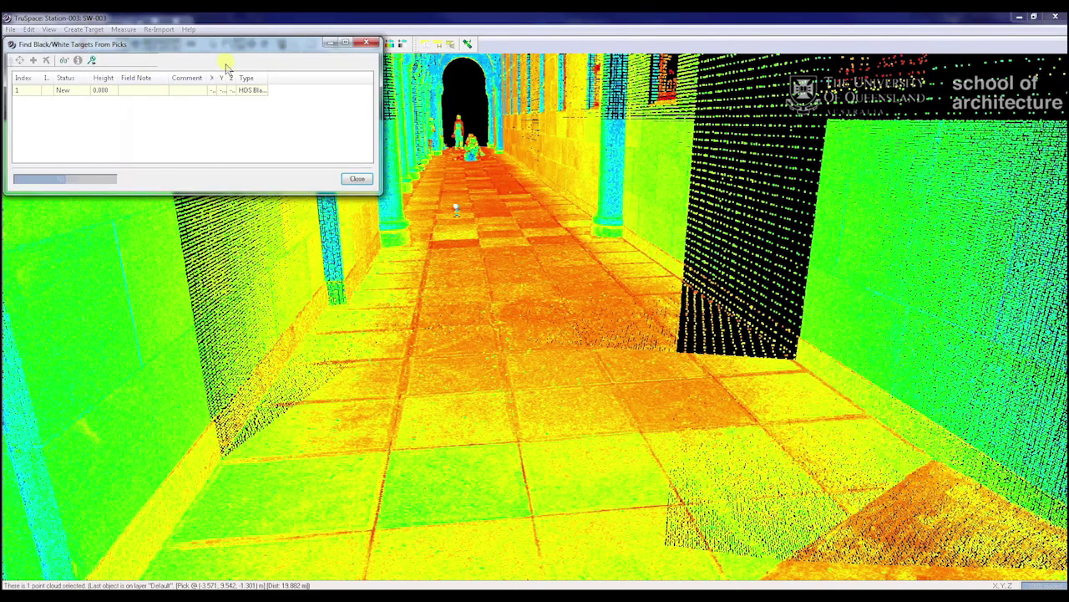
- Add the found SW-003 targets at index 1 and index 2 with the IDs 1 and 2
left_click(25, 91)
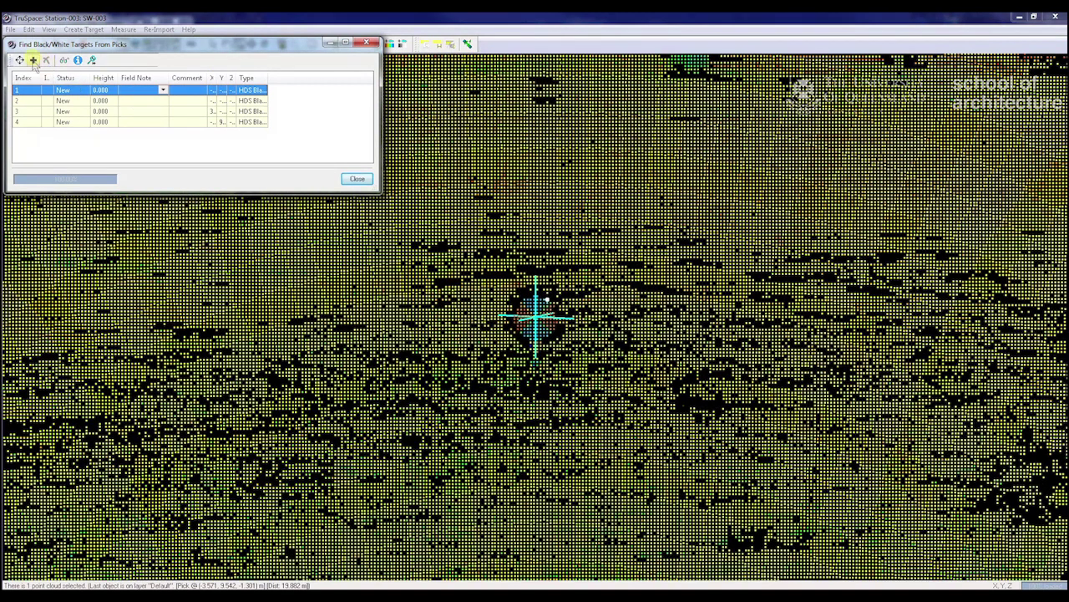
left_click(33, 60)
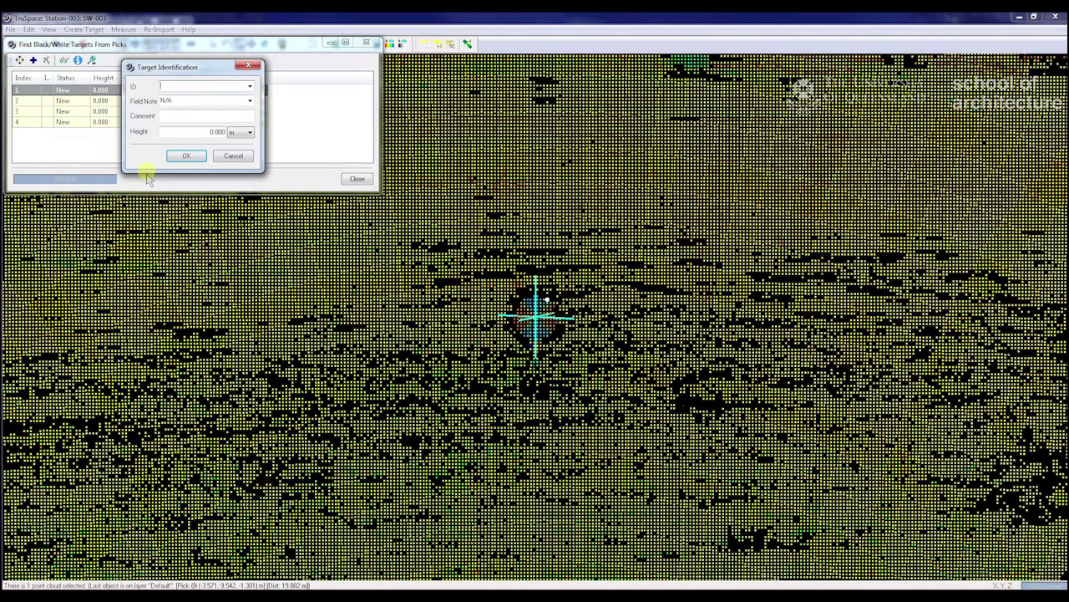
left_click(185, 156)
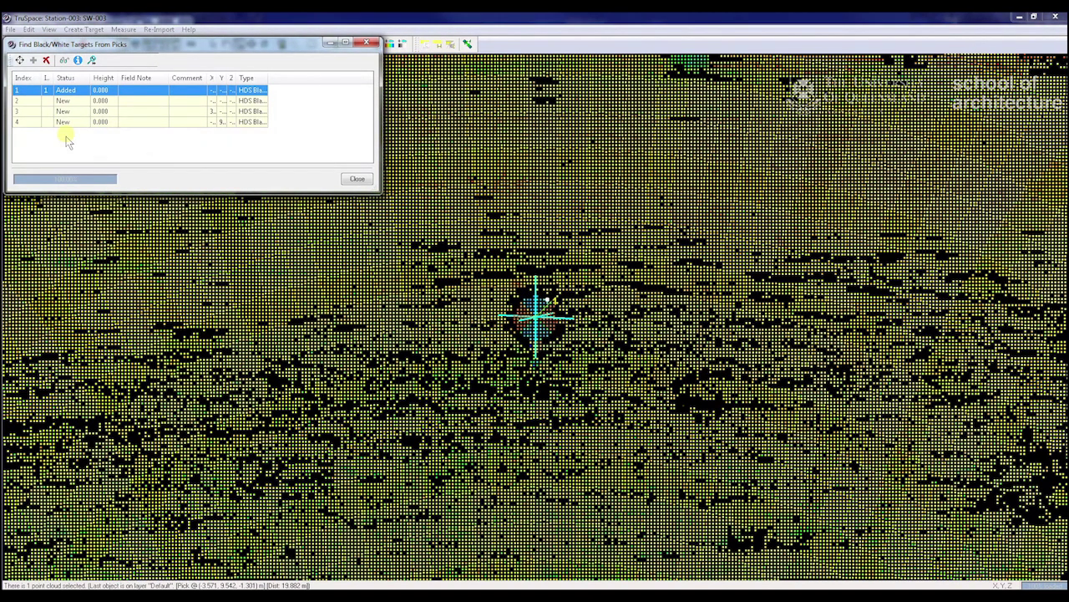
left_click(33, 101)
left_click(35, 64)
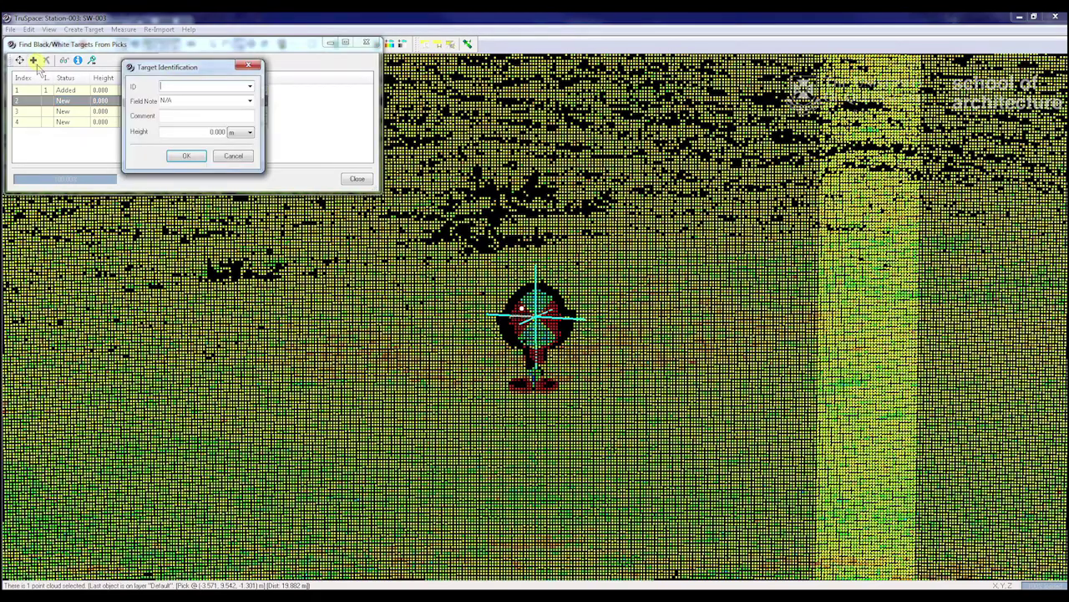
left_click(186, 158)
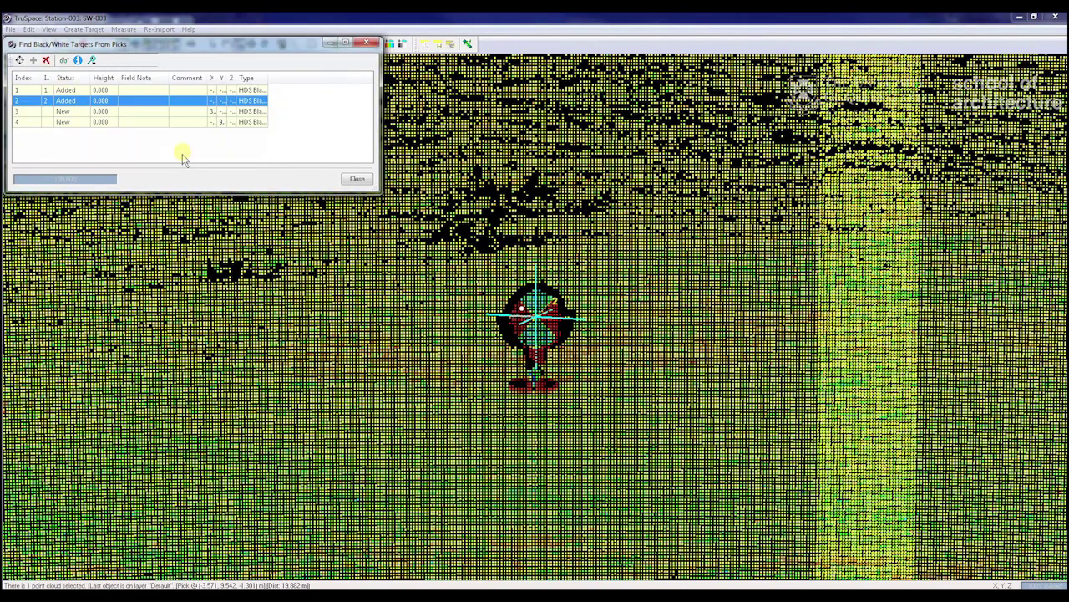
- Add the found SW-003 targets at index 3 and index 4 with the IDs 3 and 4, and close the target list
left_click(40, 112)
left_click(33, 61)
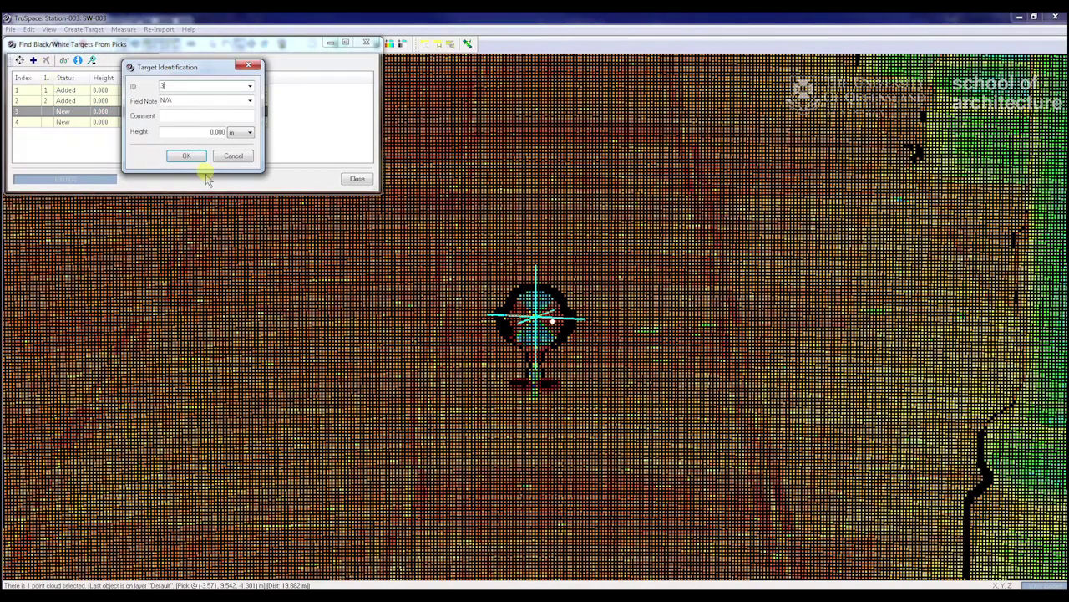
left_click(187, 156)
left_click(27, 122)
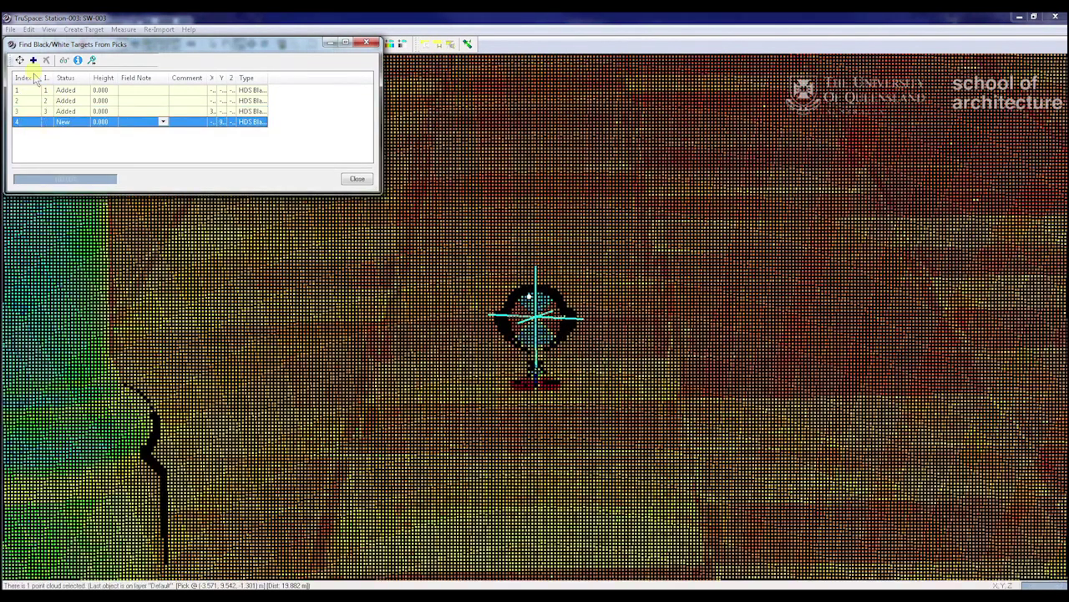
left_click(33, 61)
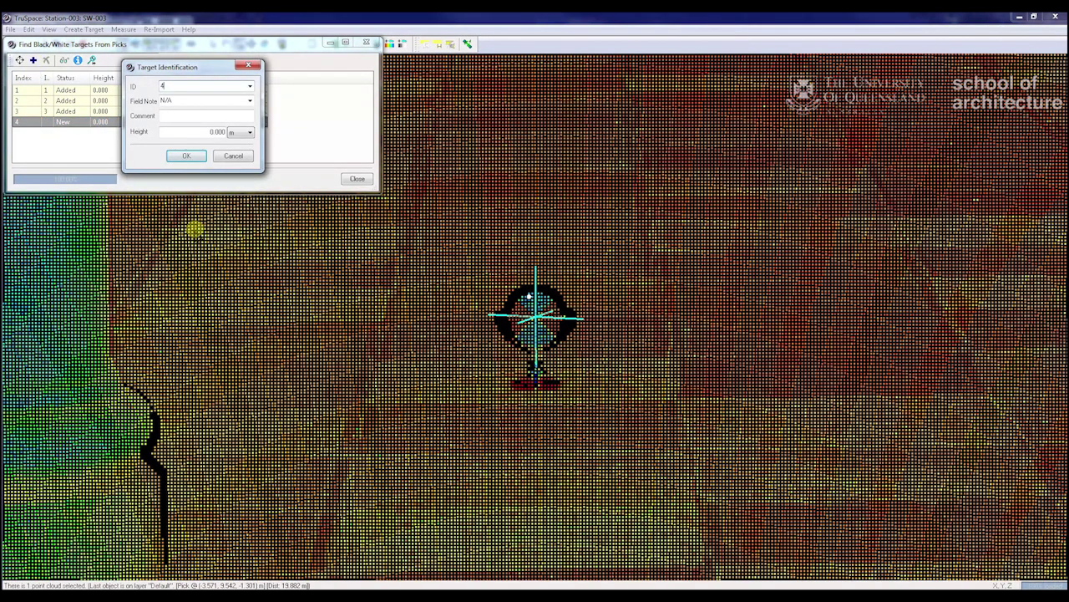
left_click(187, 156)
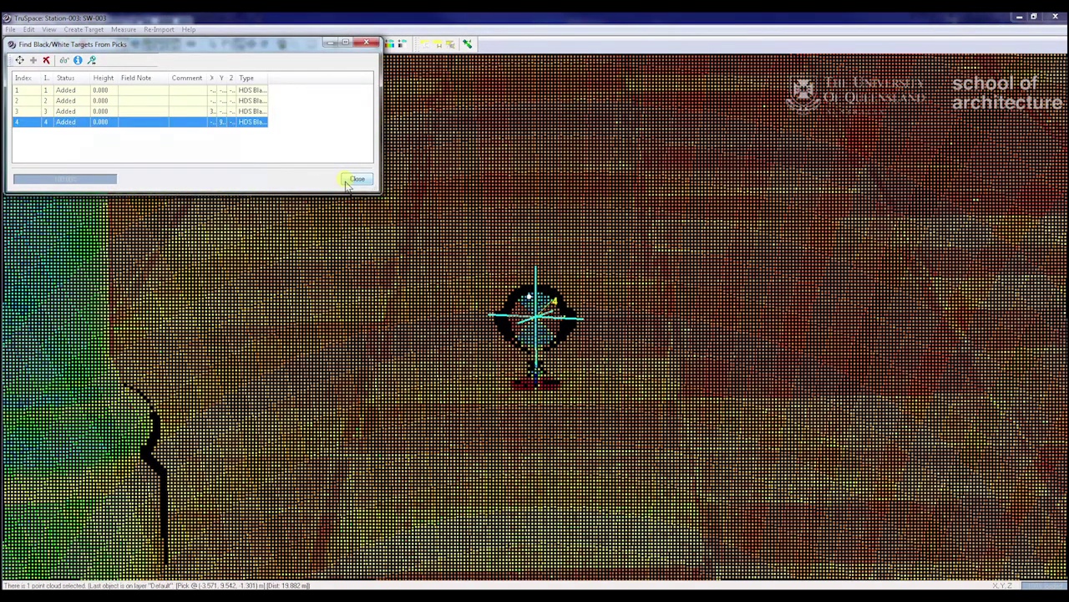
left_click(356, 179)
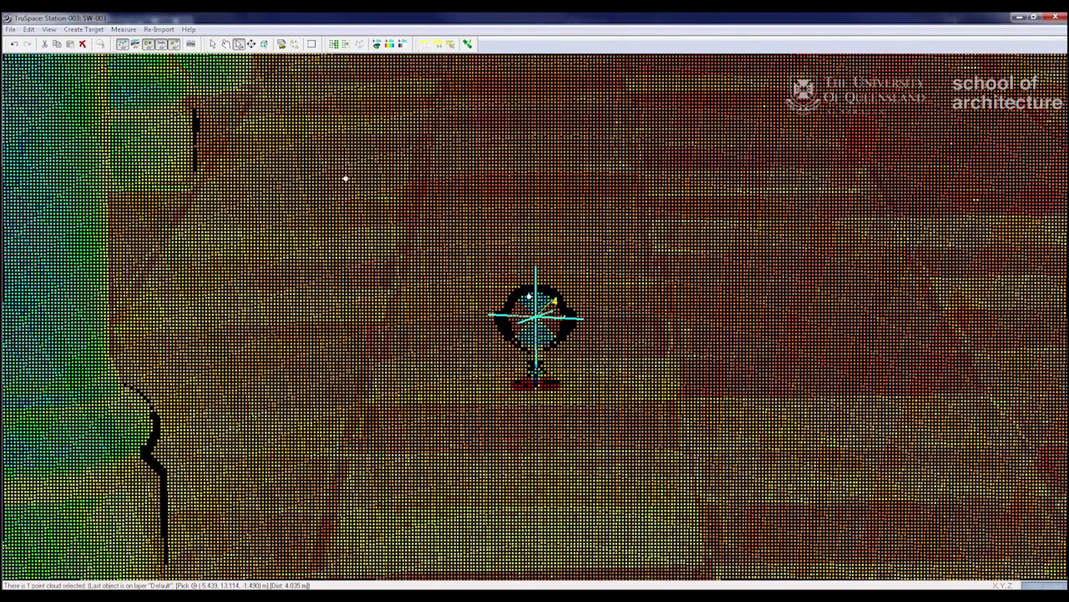
- Close the Station-003 scan view and create a registration under the gc tutorial project
left_click(1054, 18)
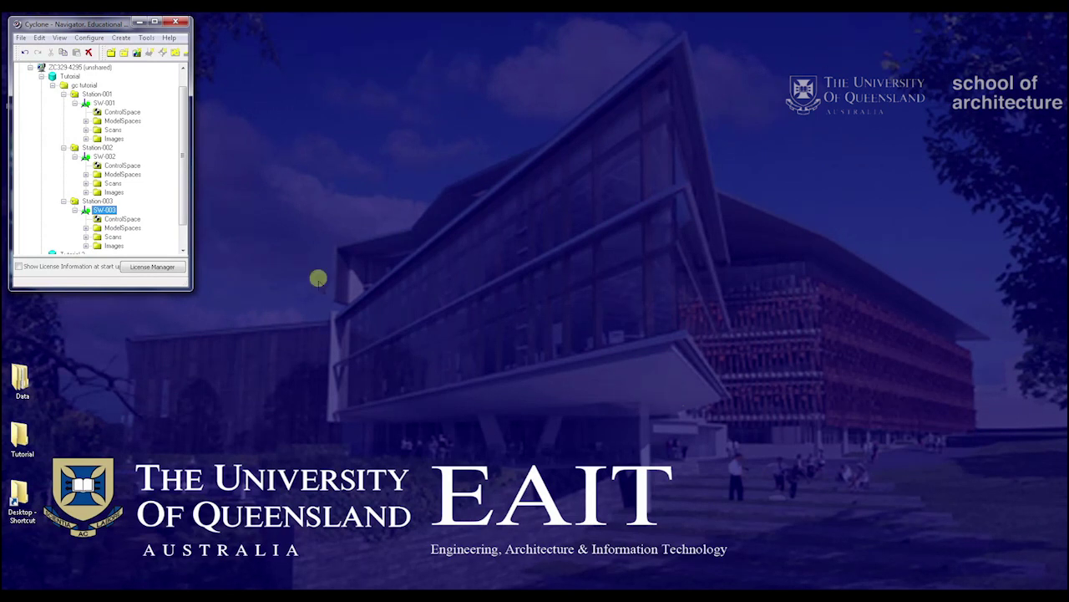
left_click_drag(191, 288, 427, 351)
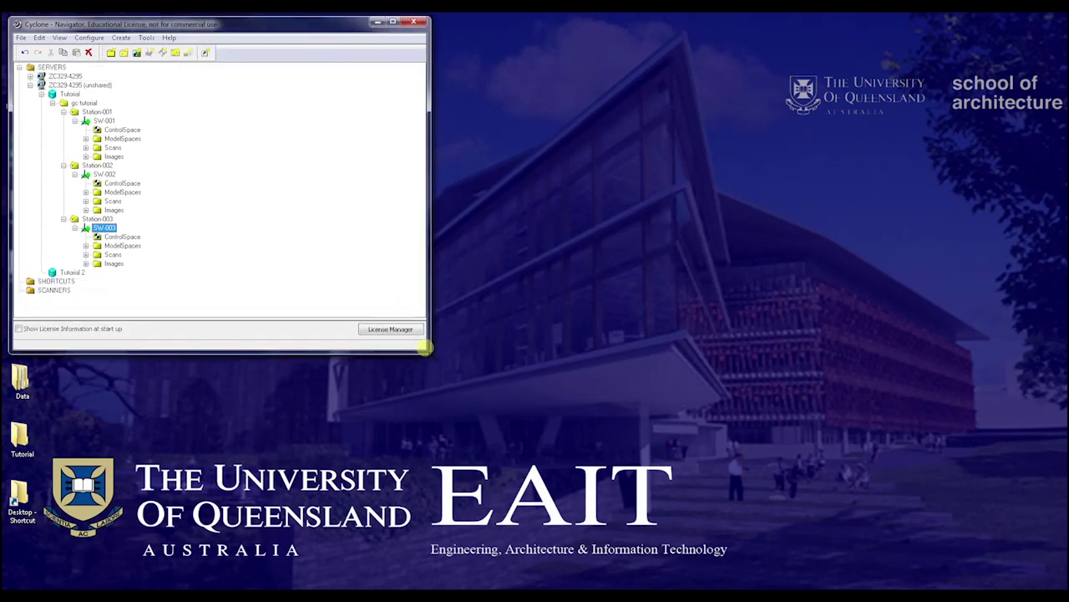
left_click(84, 103)
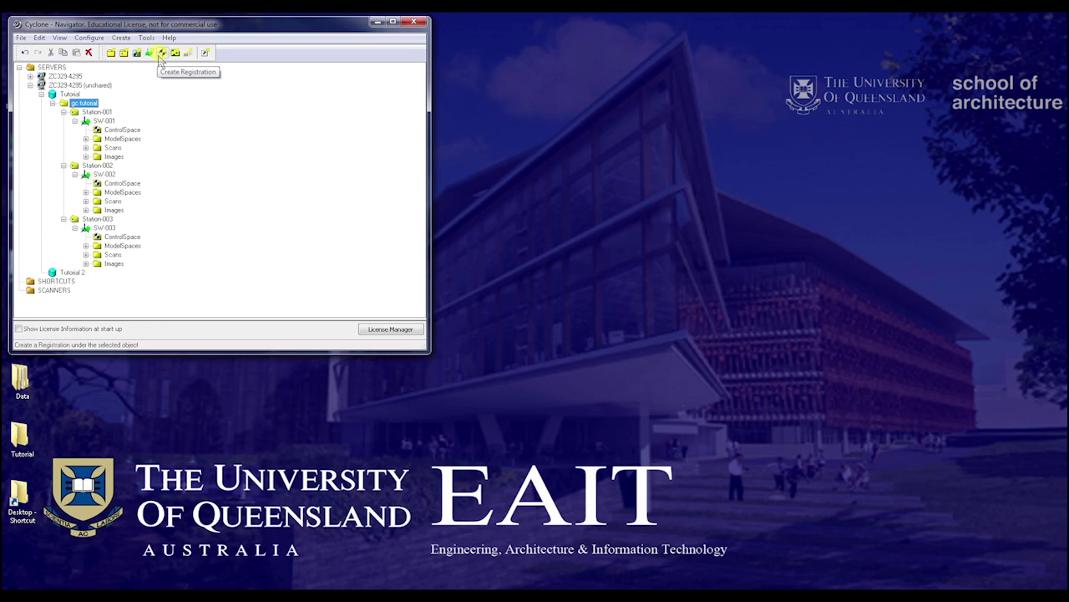
right_click(88, 101)
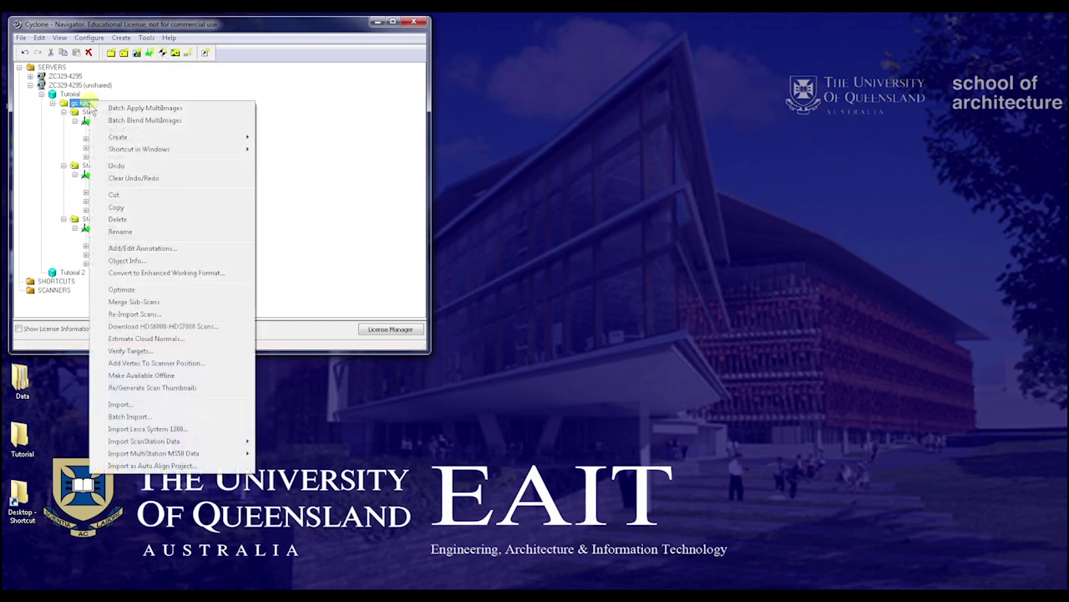
mouse_move(133, 137)
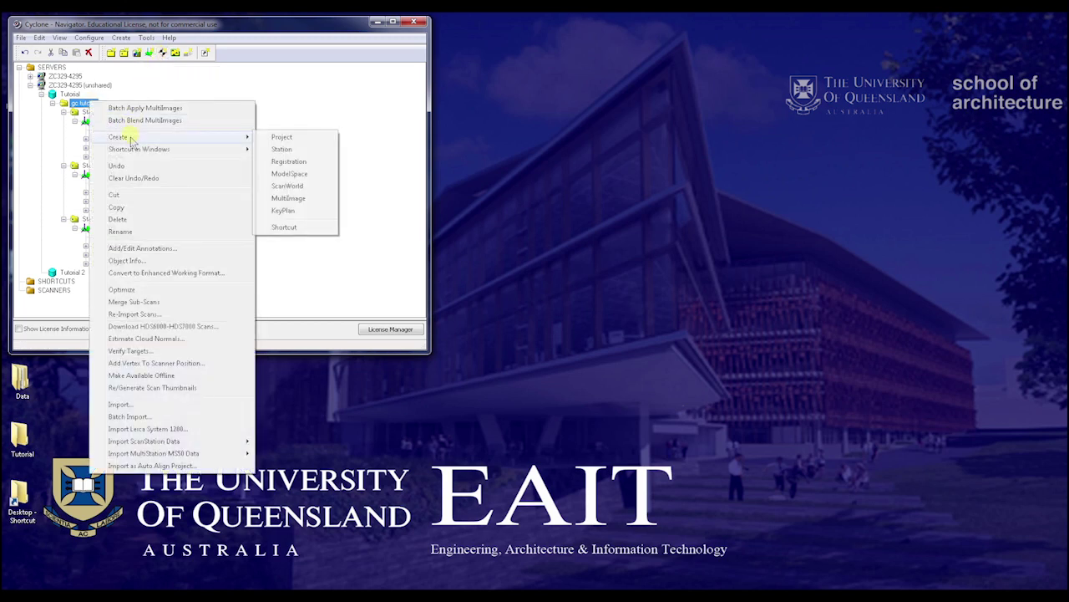
left_click(295, 164)
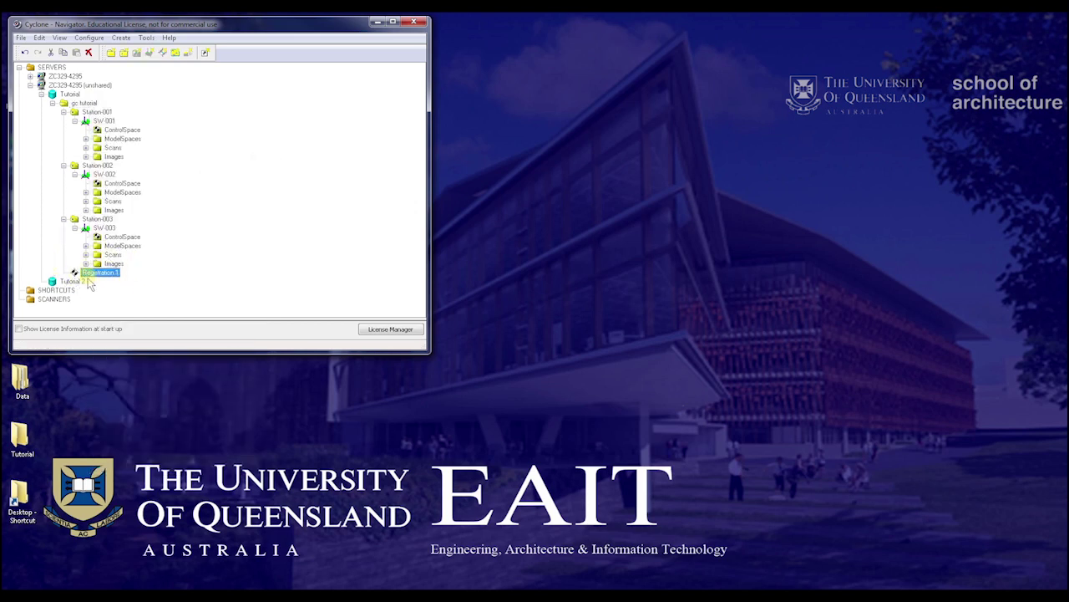
- Rename the new registration as Combined Scan - Targets
left_click(73, 277)
left_click(89, 279)
left_click(89, 278)
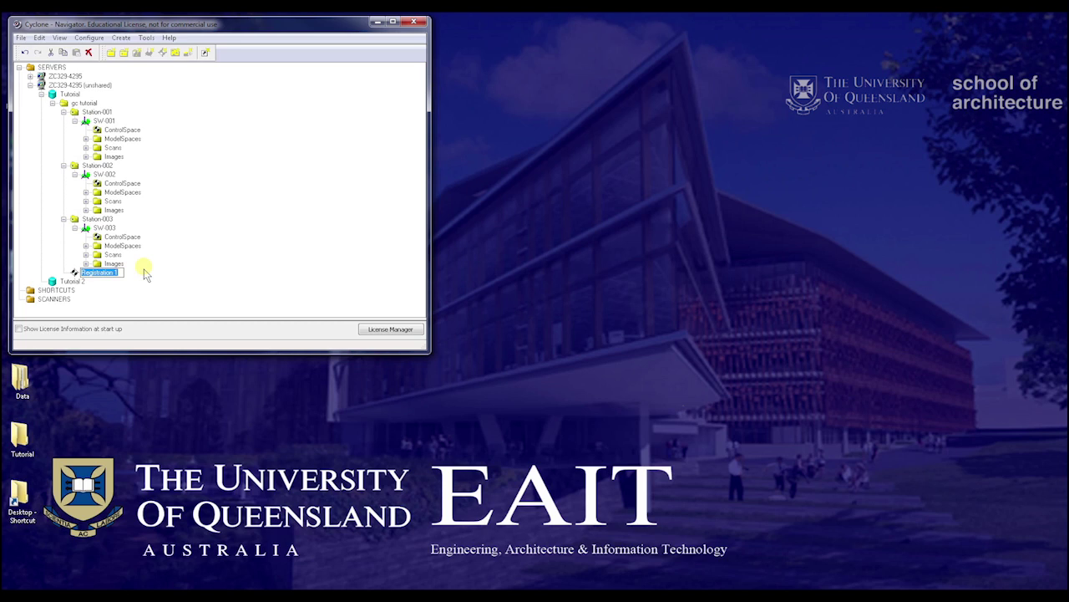
type("Cl")
type("Targets")
key("Return")
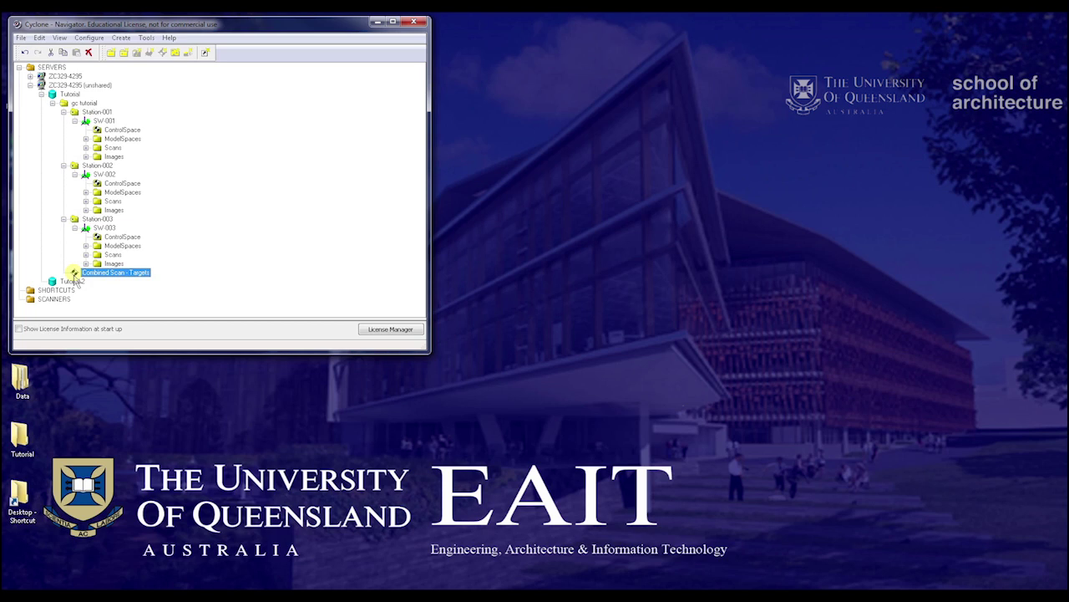
- Open the Combined Scan - Targets registration and choose Station-001, Station-002 and Station-003 as the ScanWorlds to add
double_click(75, 274)
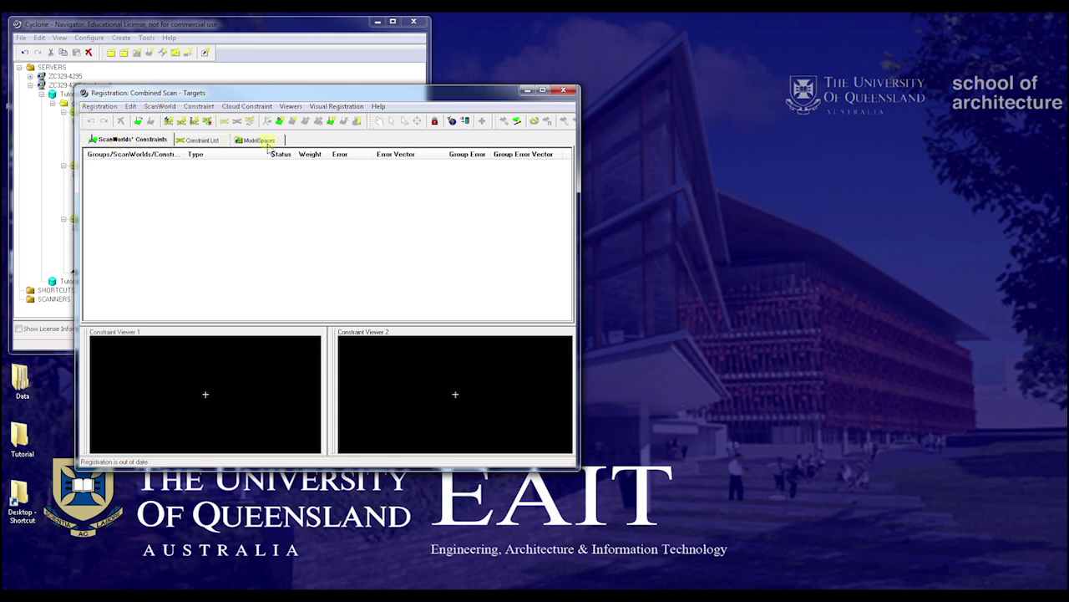
left_click(159, 106)
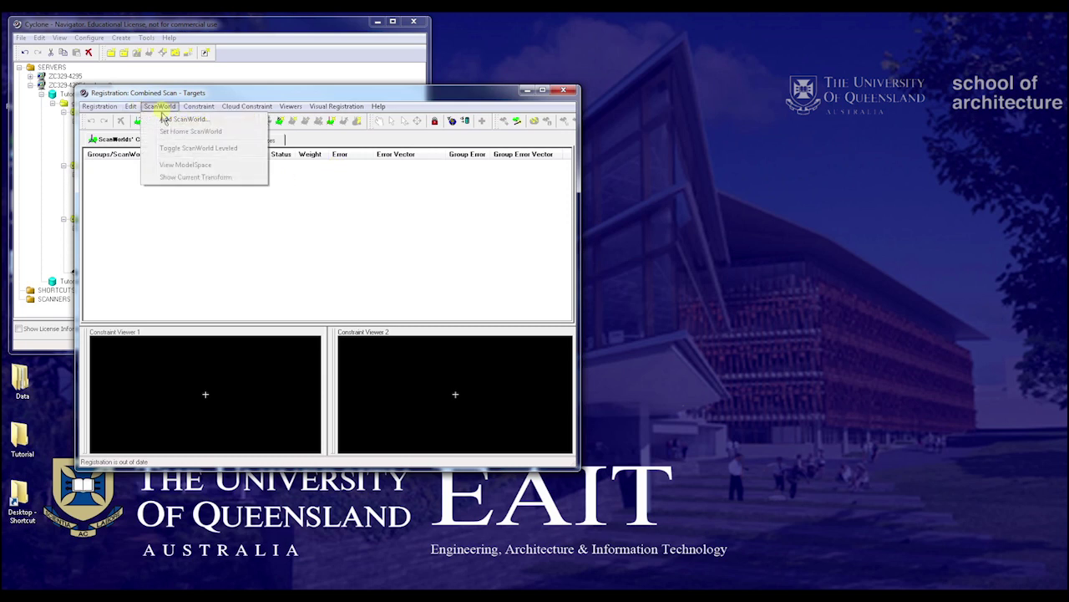
left_click(165, 120)
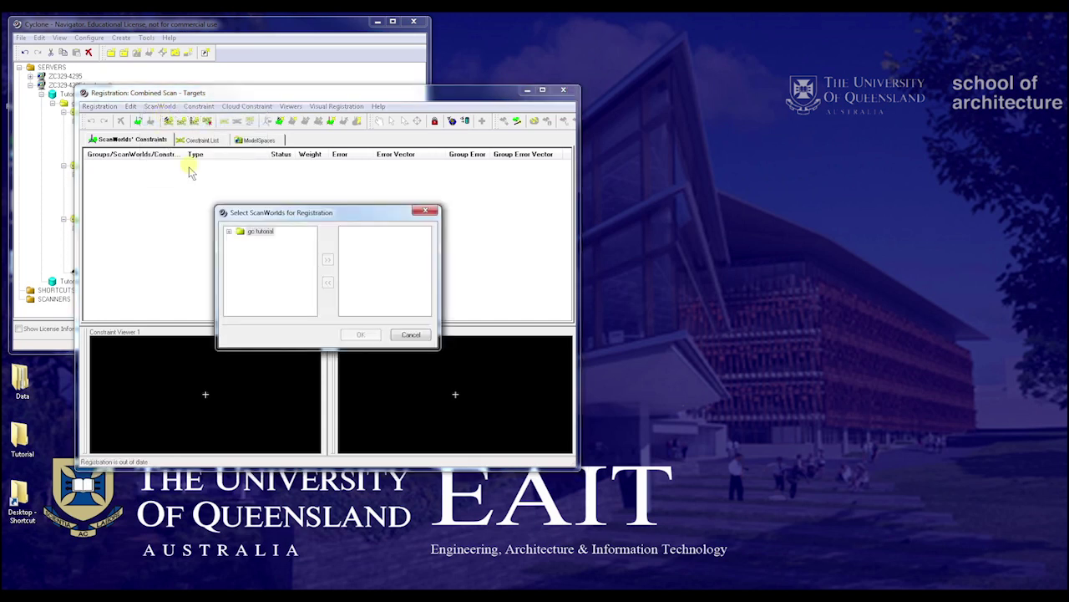
left_click(230, 232)
left_click(272, 240)
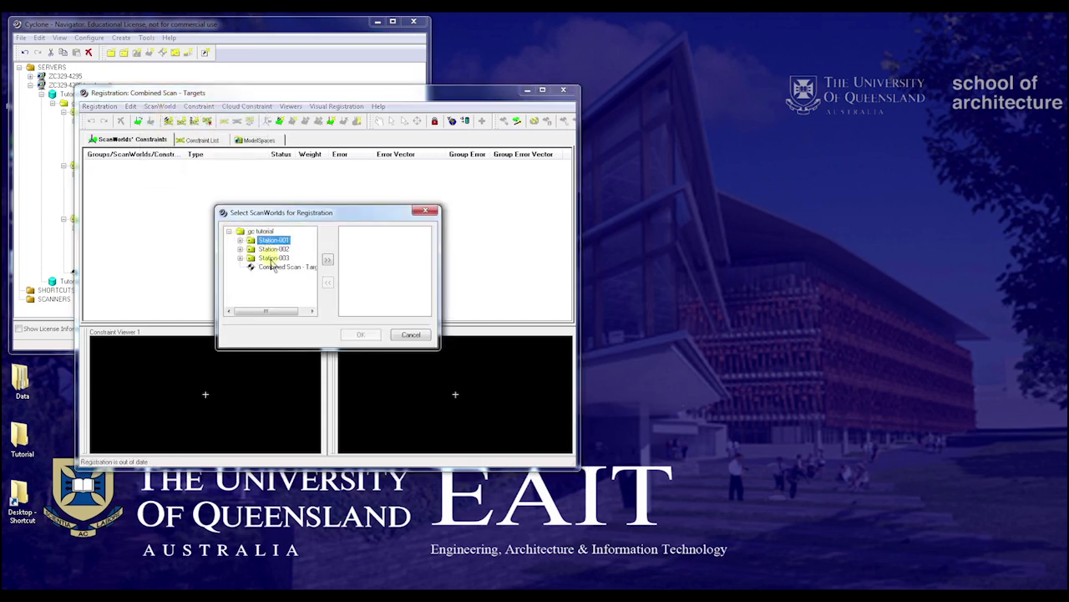
left_click(271, 257, "shift")
left_click(327, 261)
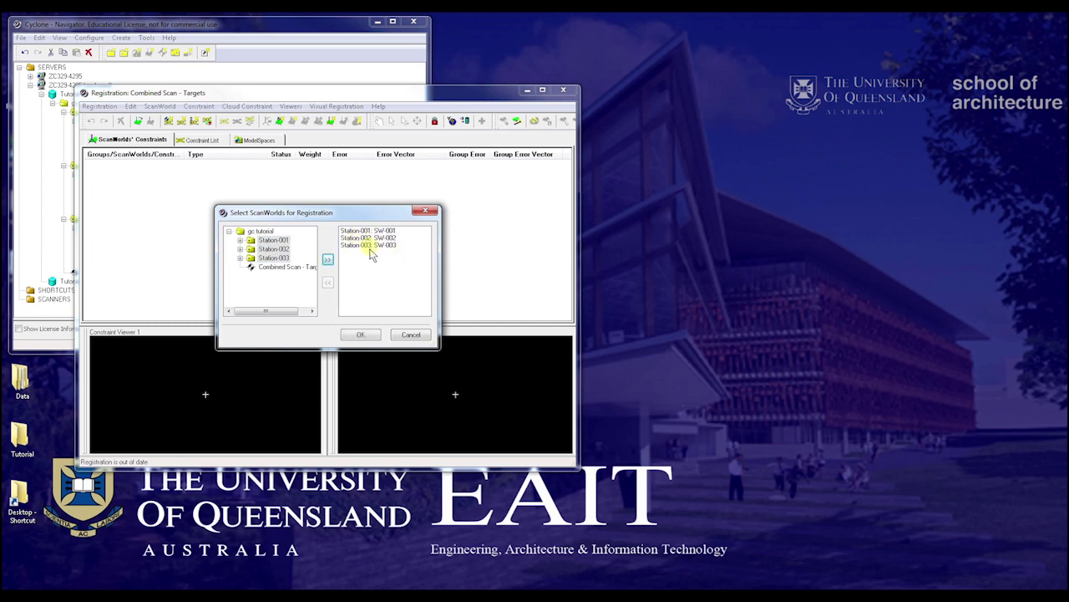
- Remove Station-003: SW-003 from the ScanWorlds chosen for registration and put it back
left_click(370, 246)
left_click(329, 282)
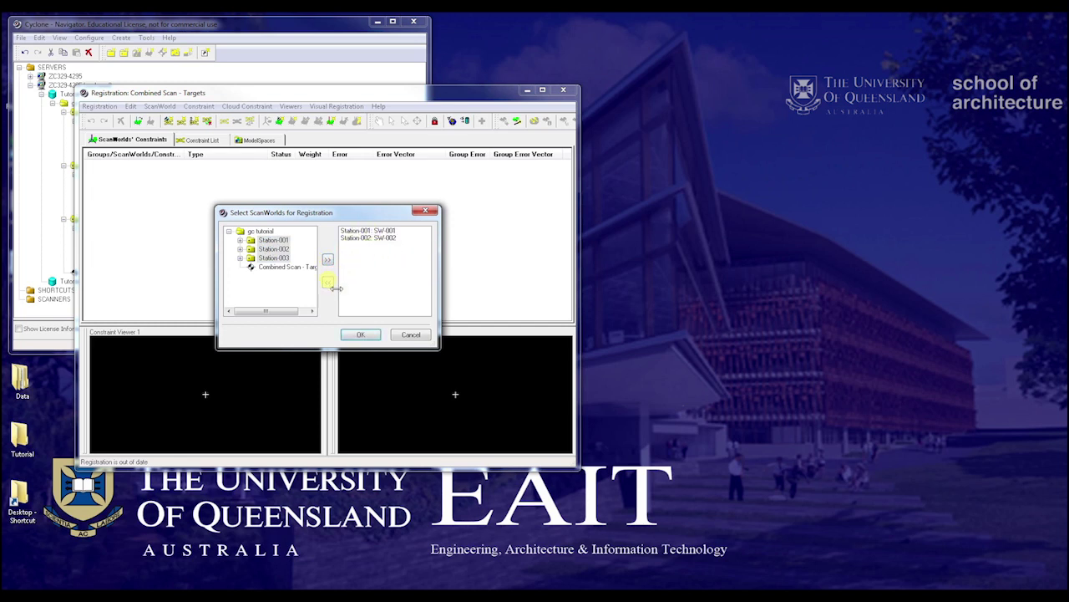
left_click(274, 257)
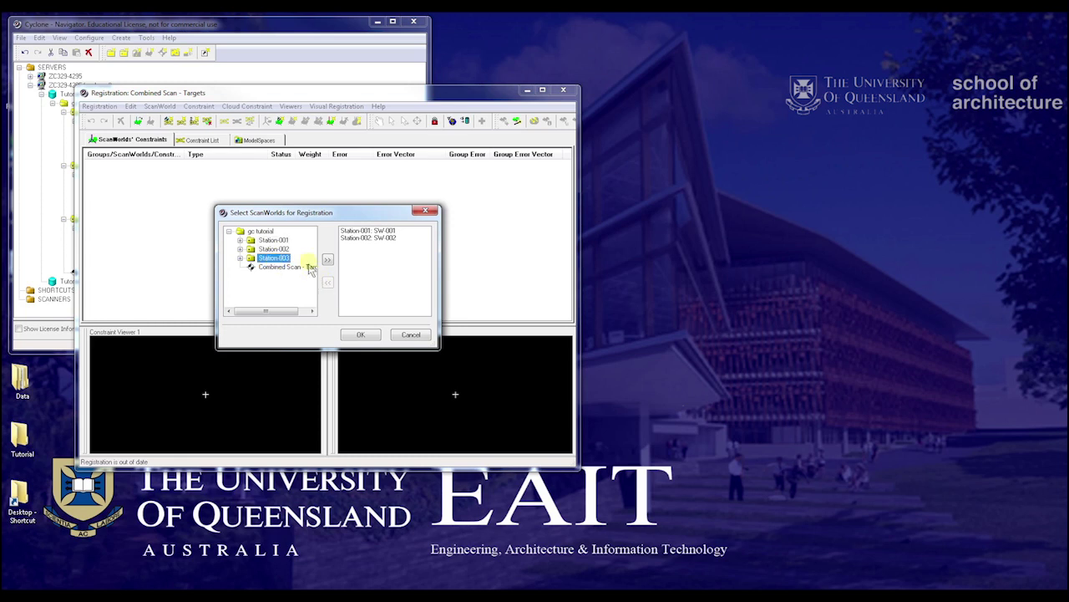
left_click(327, 260)
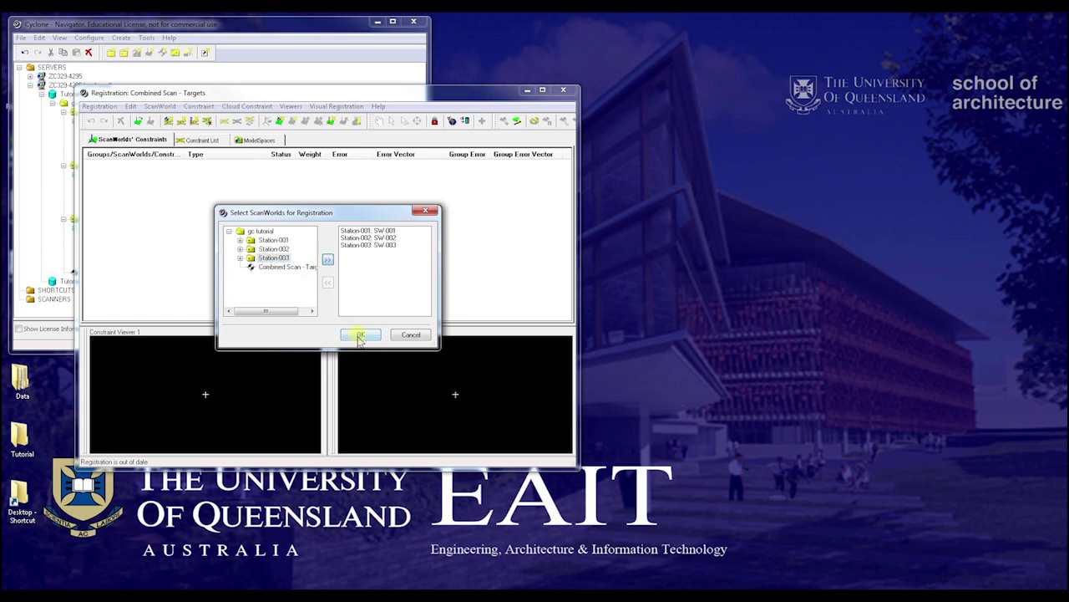
- Confirm the chosen ScanWorlds and auto-add constraints between them by matching labels and geometry
left_click(360, 334)
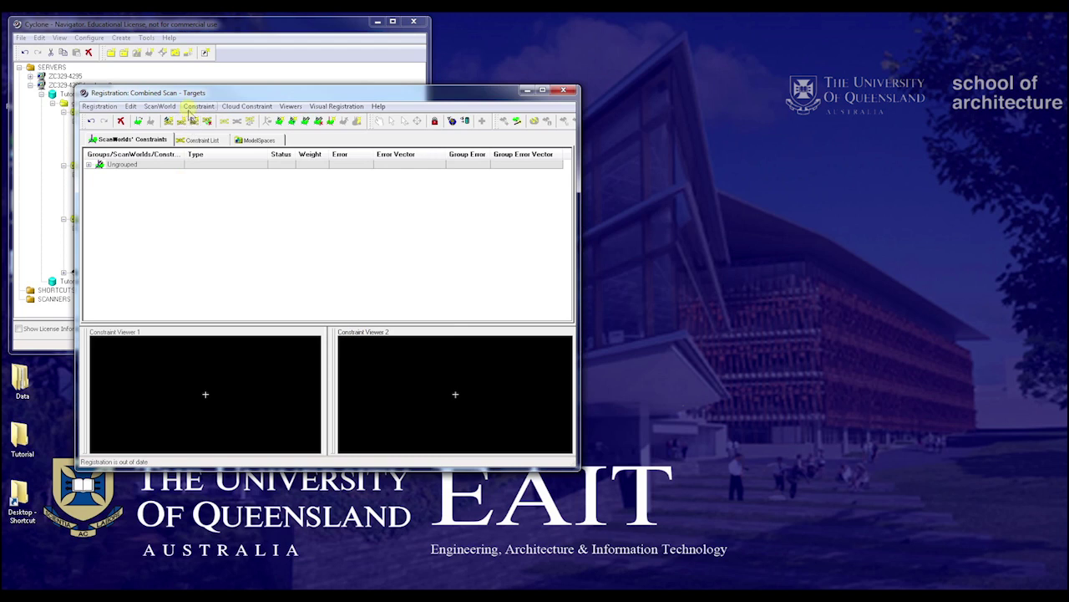
left_click(197, 106)
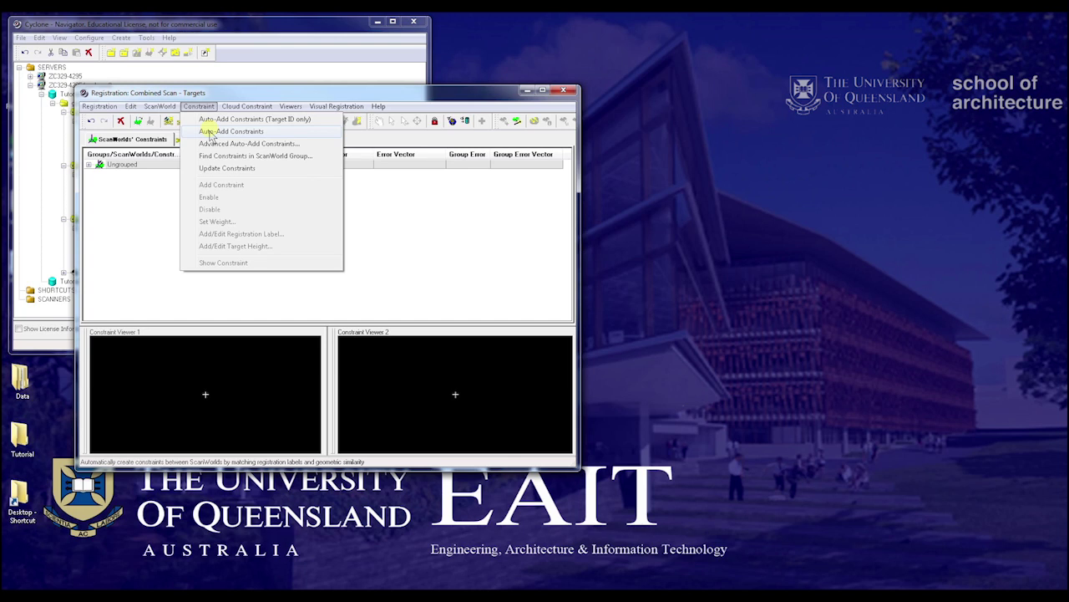
left_click(211, 132)
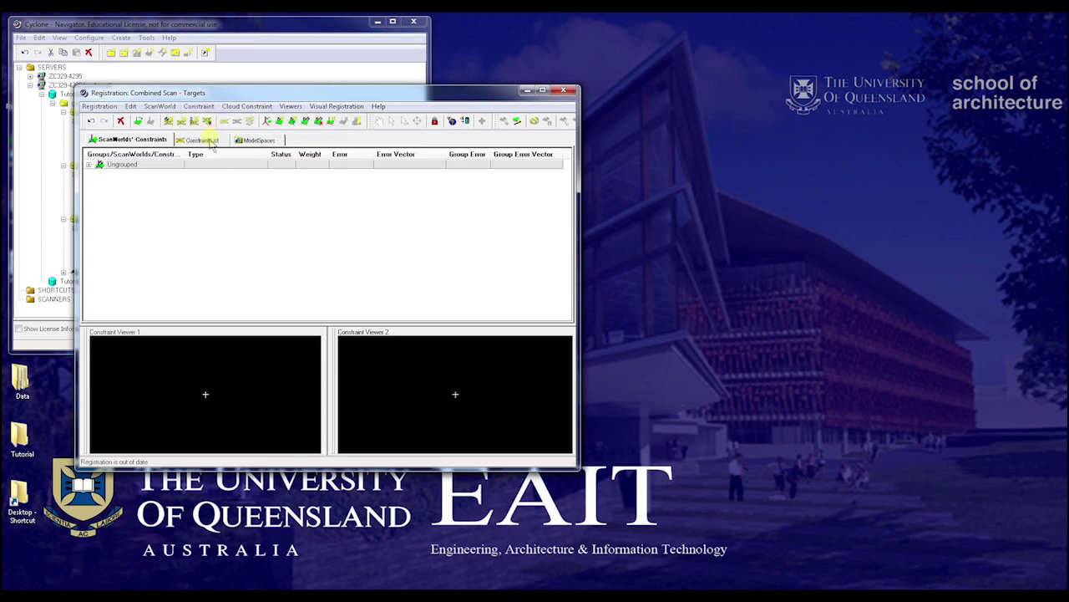
- Examine the constraint list to see which pair of stations each target constraint links
left_click(204, 140)
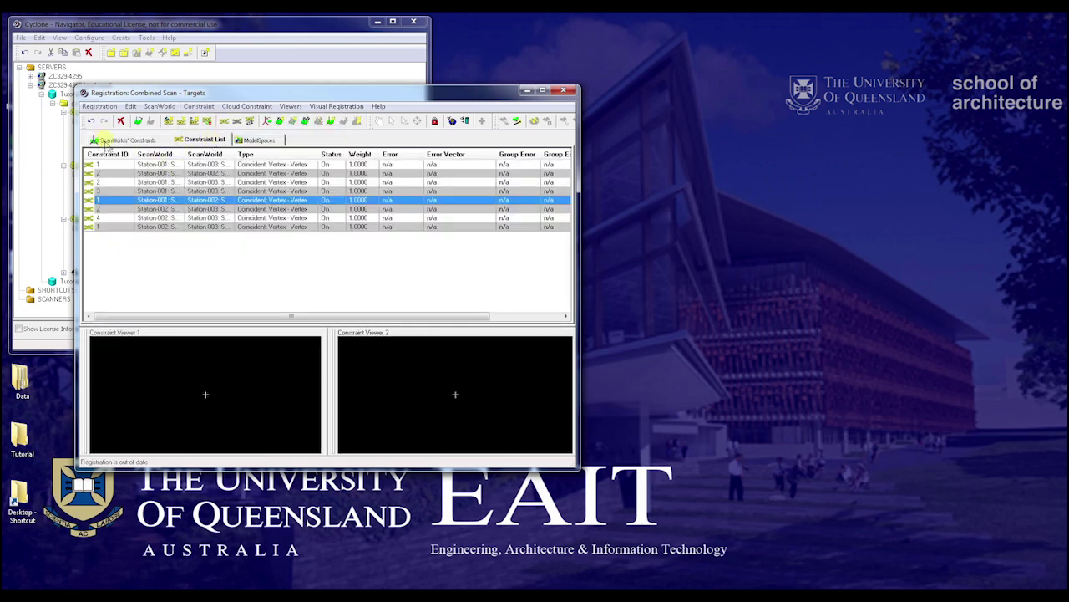
left_click(151, 165)
left_click(145, 191)
left_click(143, 200)
left_click(140, 217)
left_click(142, 226)
left_click(194, 224)
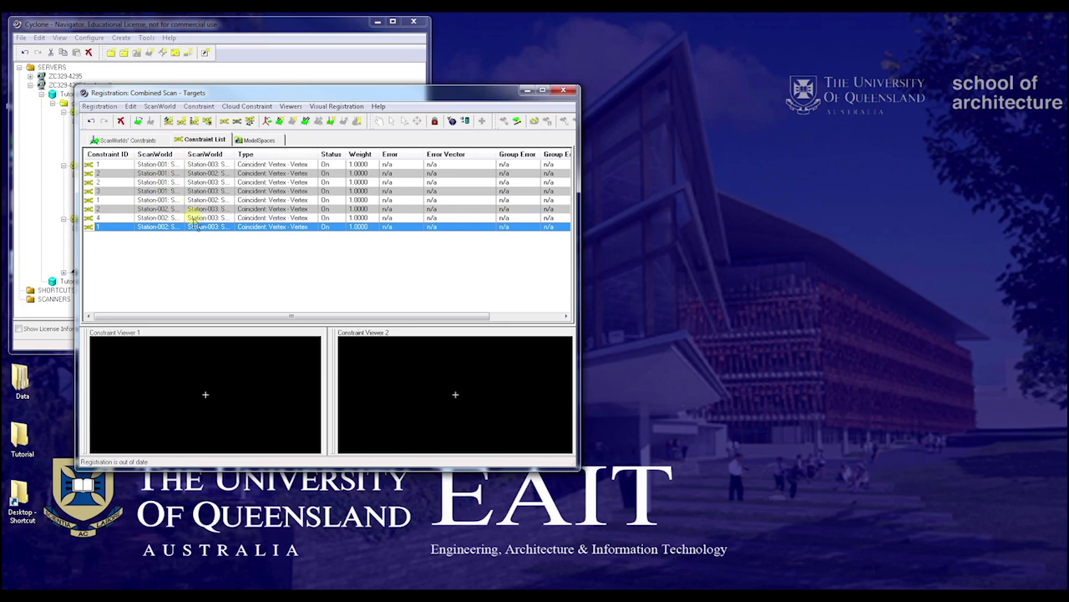
- Step through each target constraint in the list to review its ID and the stations it links
left_click(154, 165)
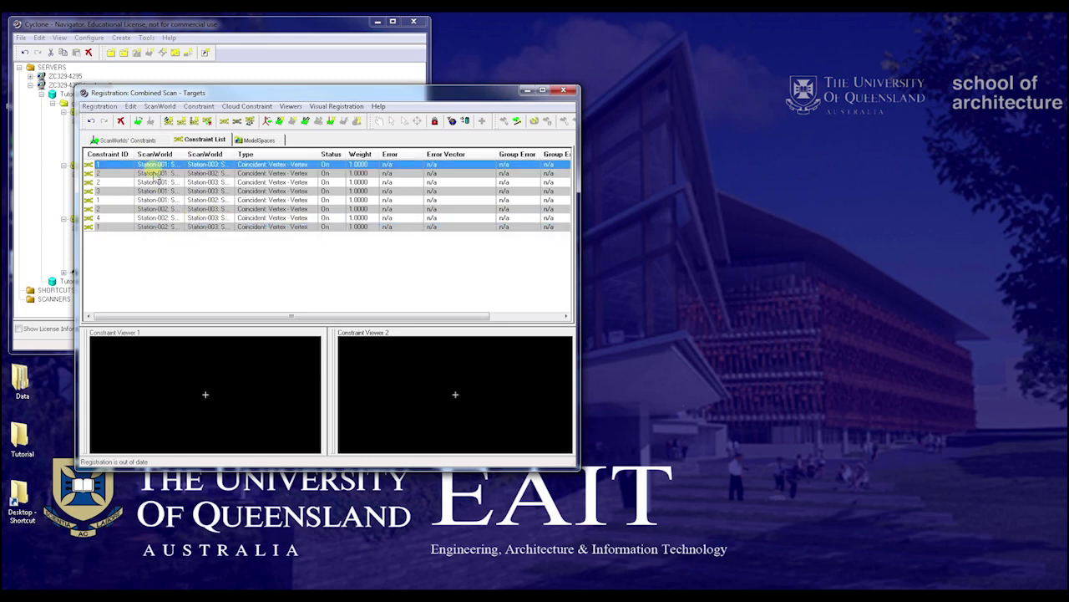
left_click(154, 173)
left_click(154, 182)
left_click(154, 190)
left_click(153, 200)
left_click(154, 208)
left_click(153, 217)
left_click(154, 227)
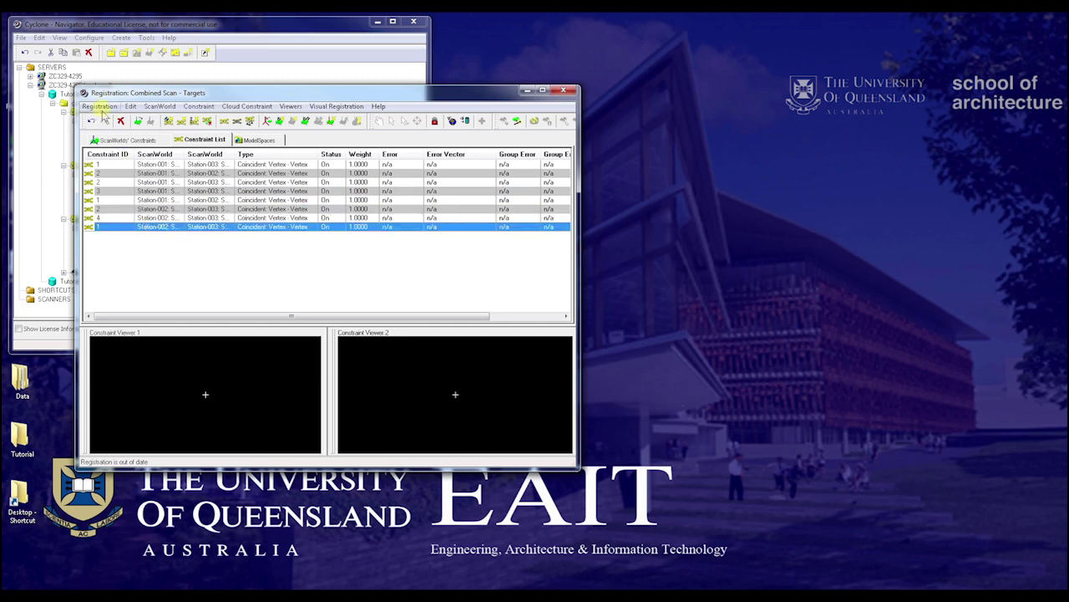
- Register the ScanWorlds with the target constraints and auto-add cloud constraints between the overlapping ScanWorlds
left_click(100, 106)
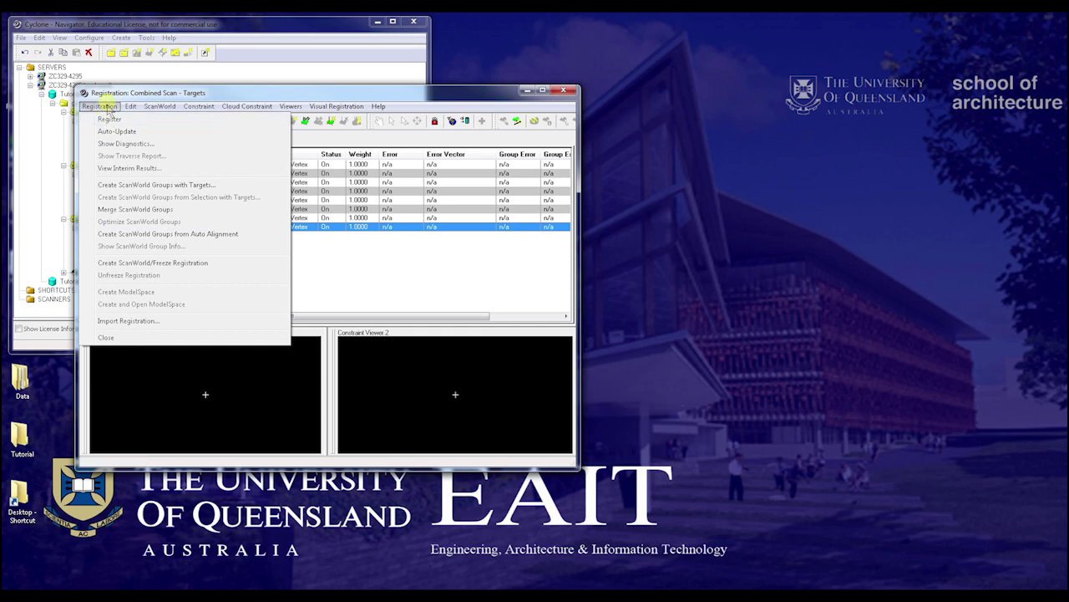
left_click(109, 119)
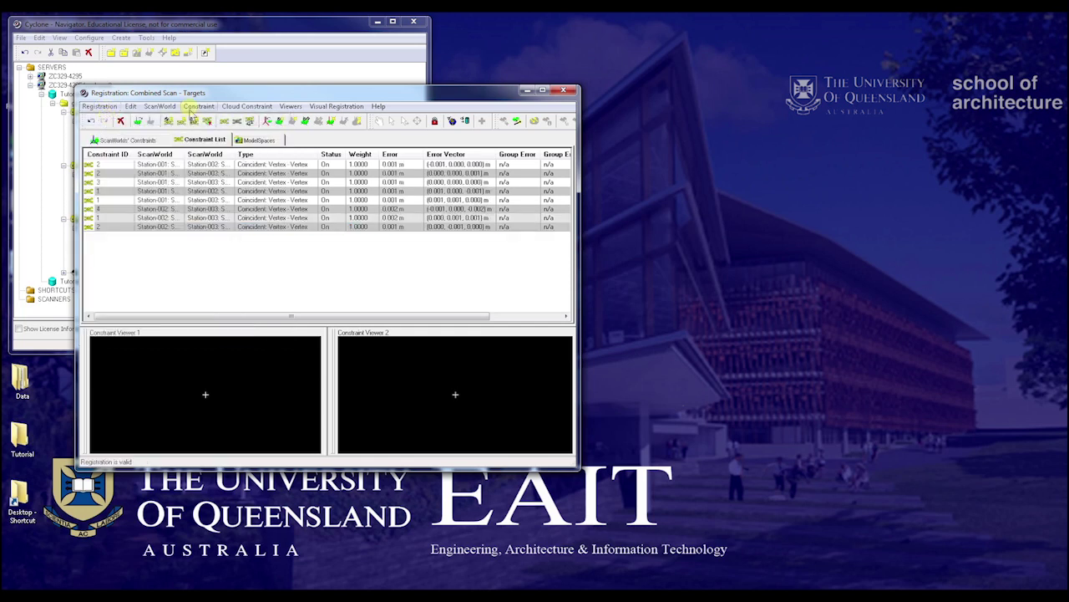
left_click(196, 107)
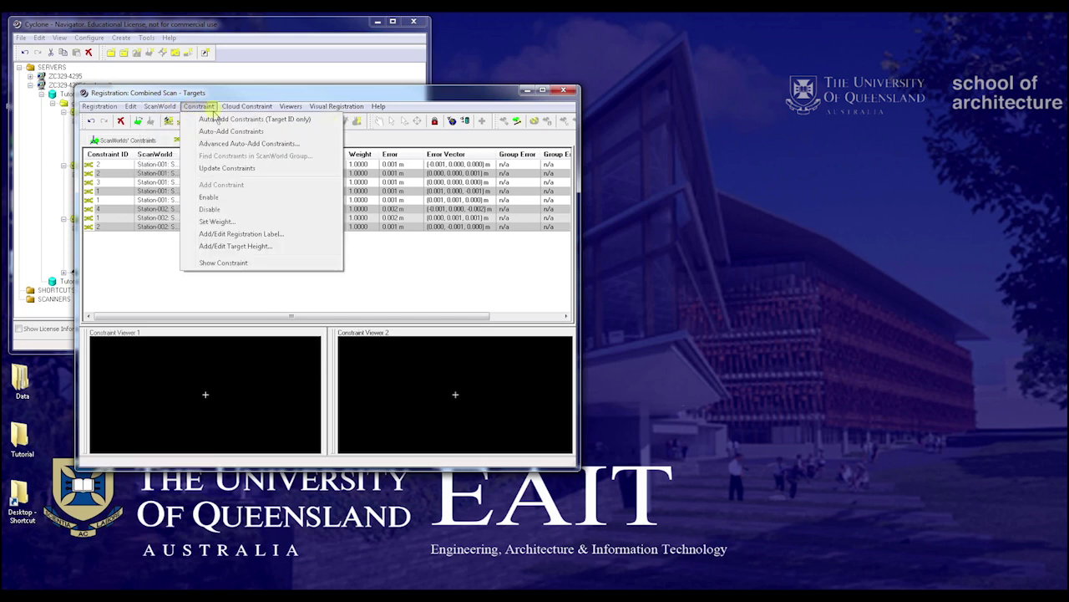
mouse_move(241, 114)
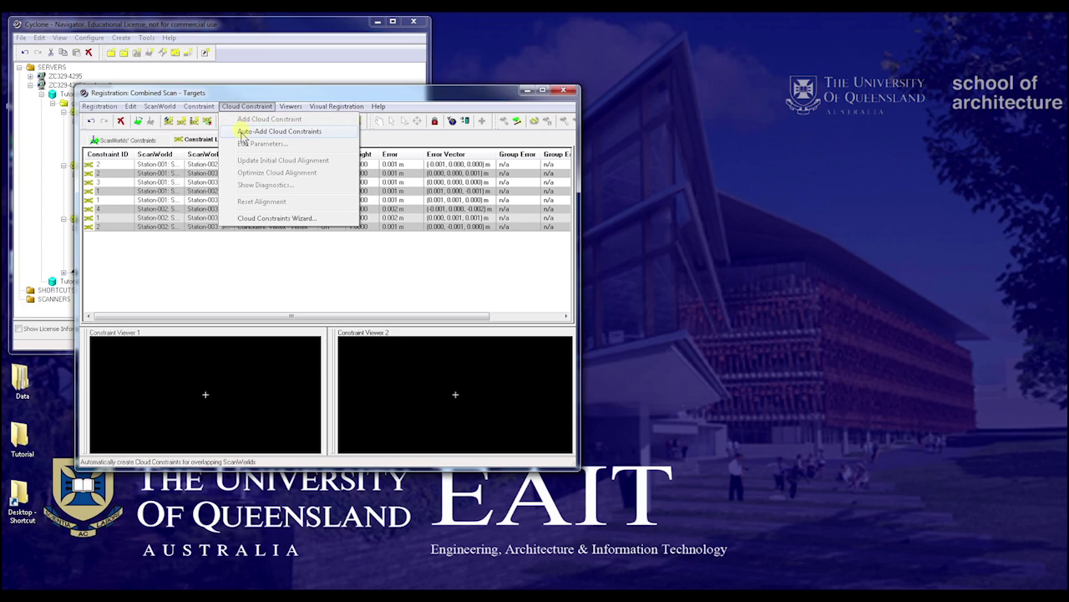
left_click(243, 132)
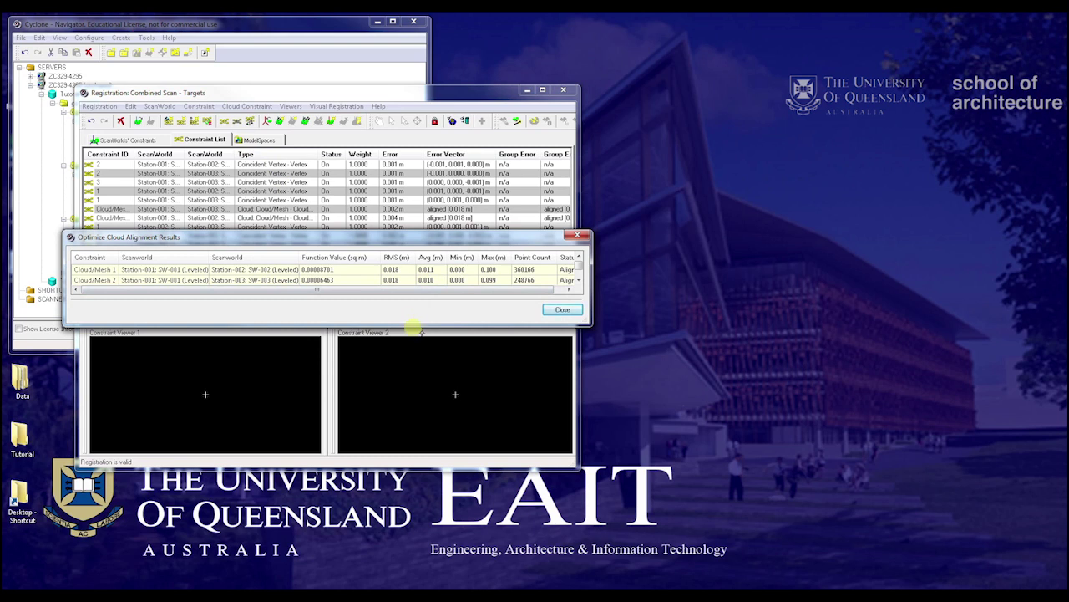
left_click_drag(416, 326, 418, 408)
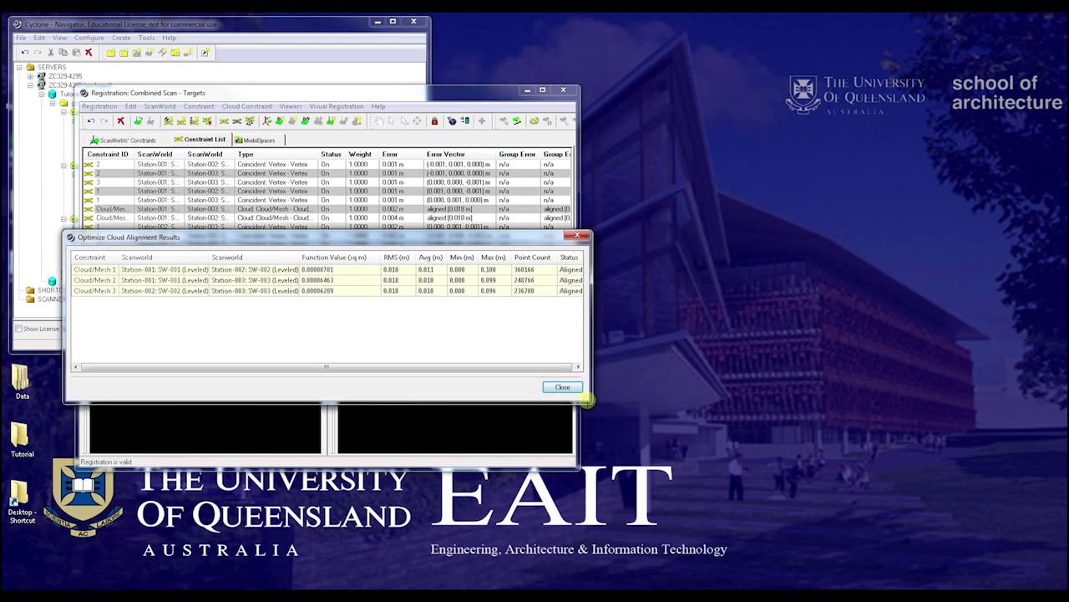
left_click(562, 387)
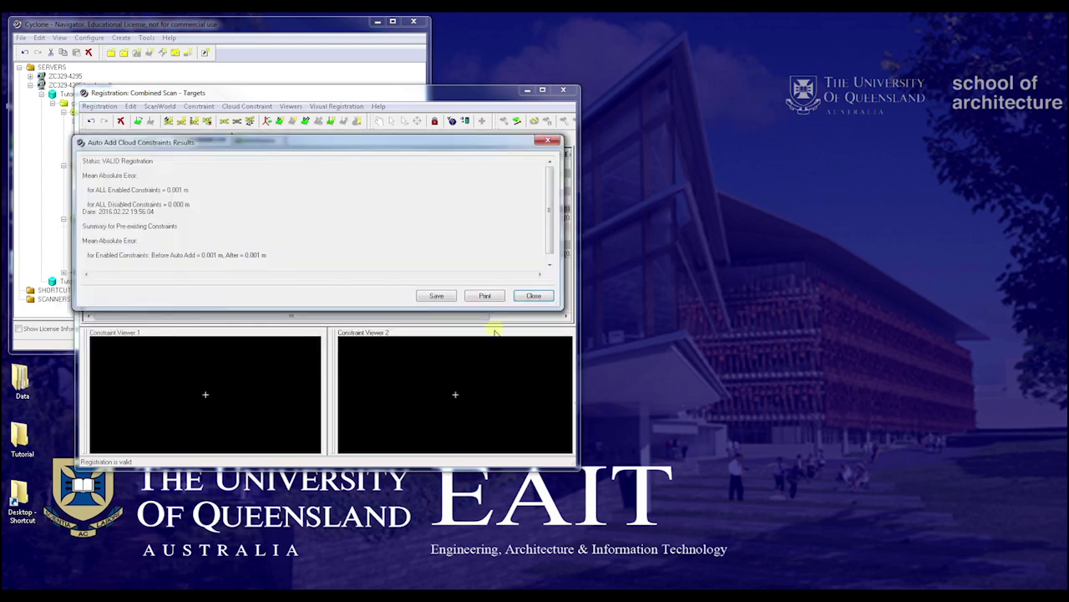
left_click(533, 297)
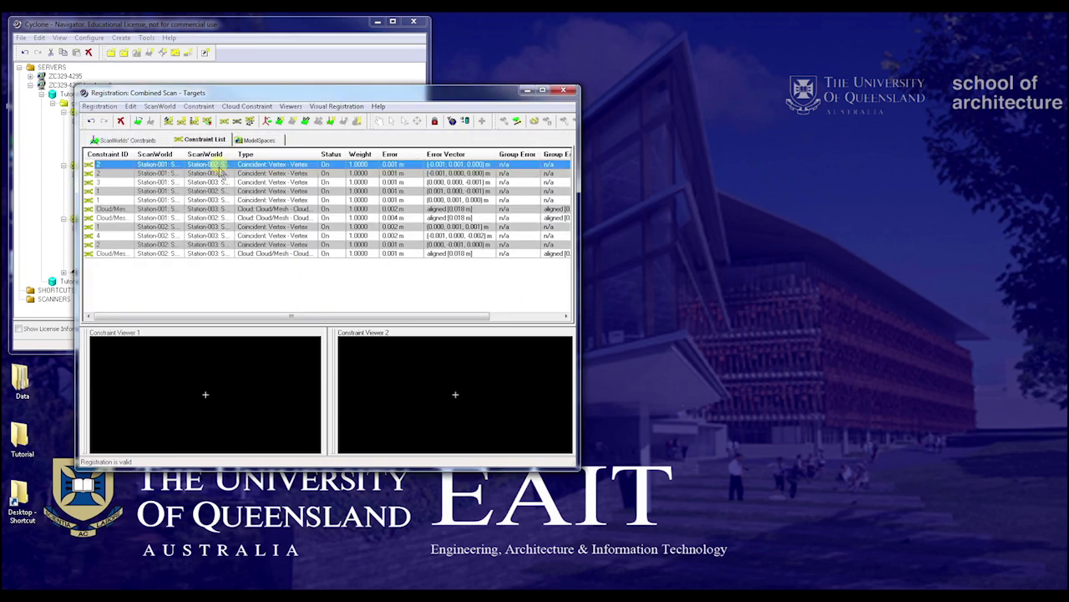
- Optimize the cloud alignment with all constraints in the registration selected
key("ctrl+a")
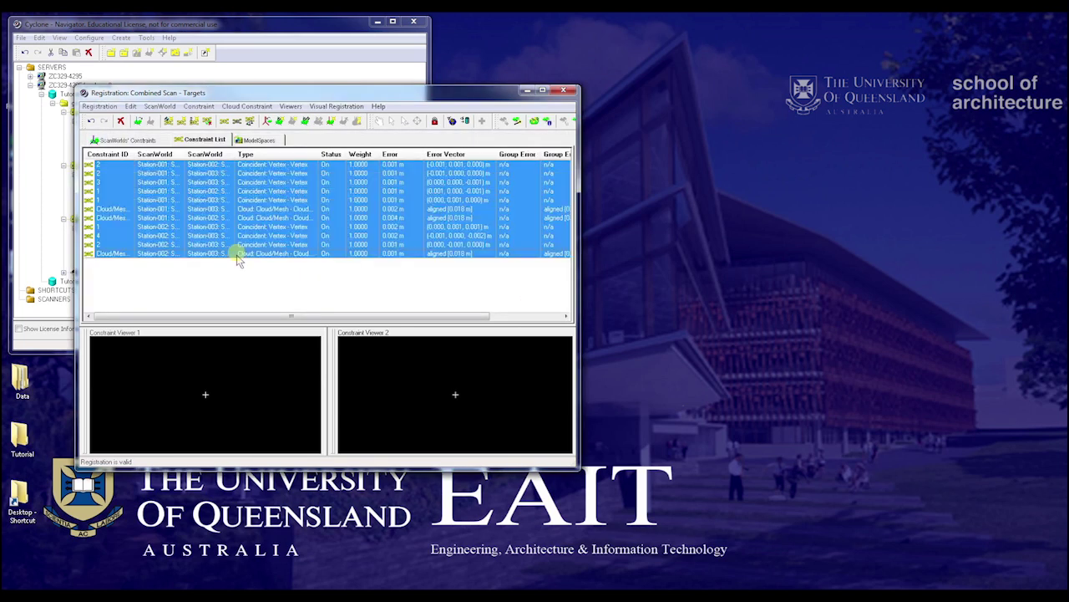
left_click(237, 108)
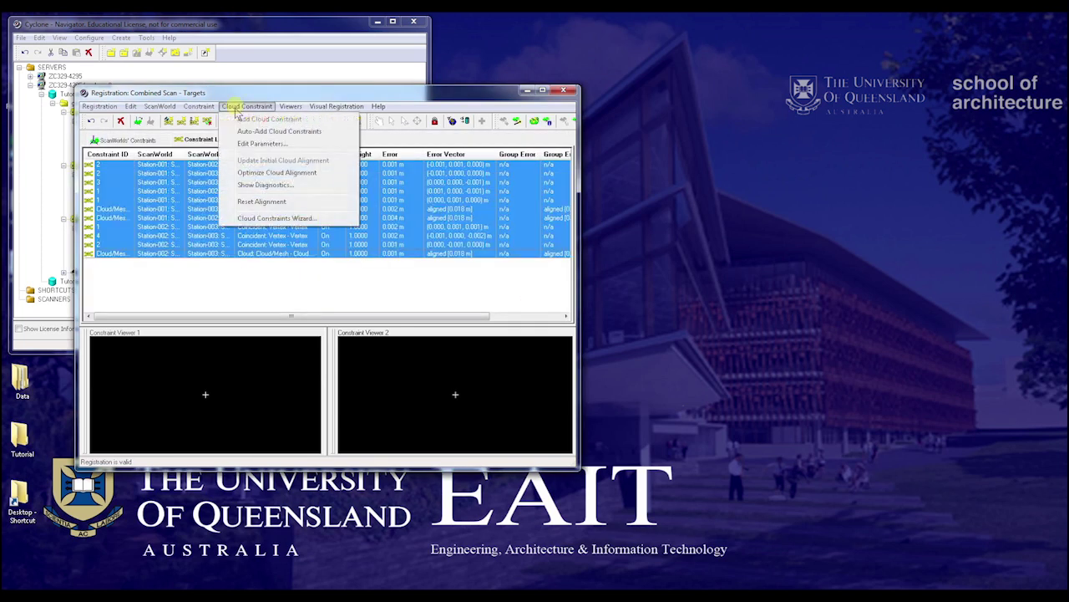
left_click(263, 173)
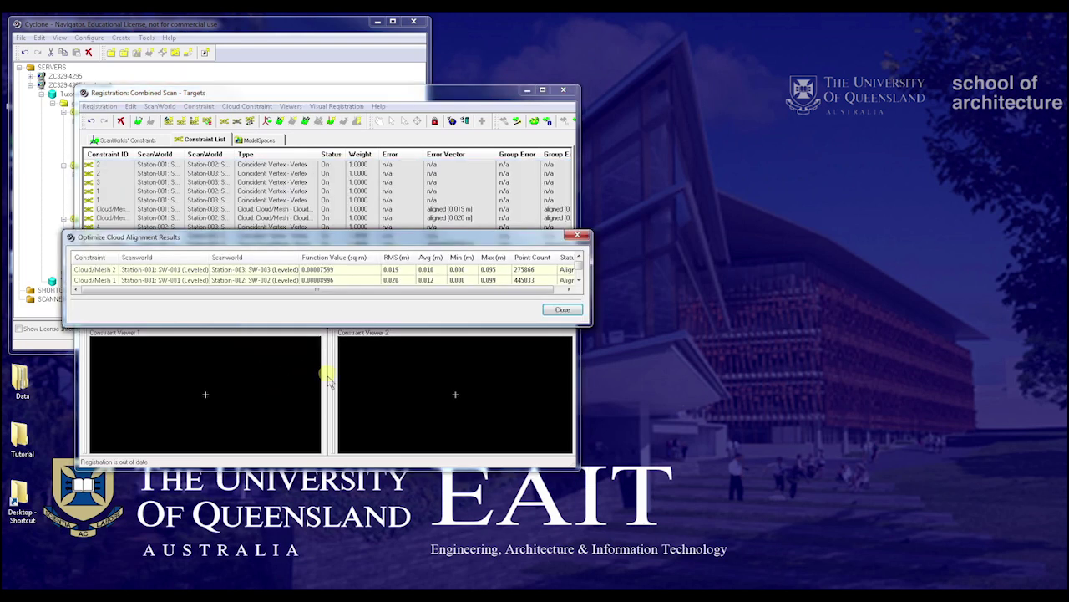
left_click(563, 310)
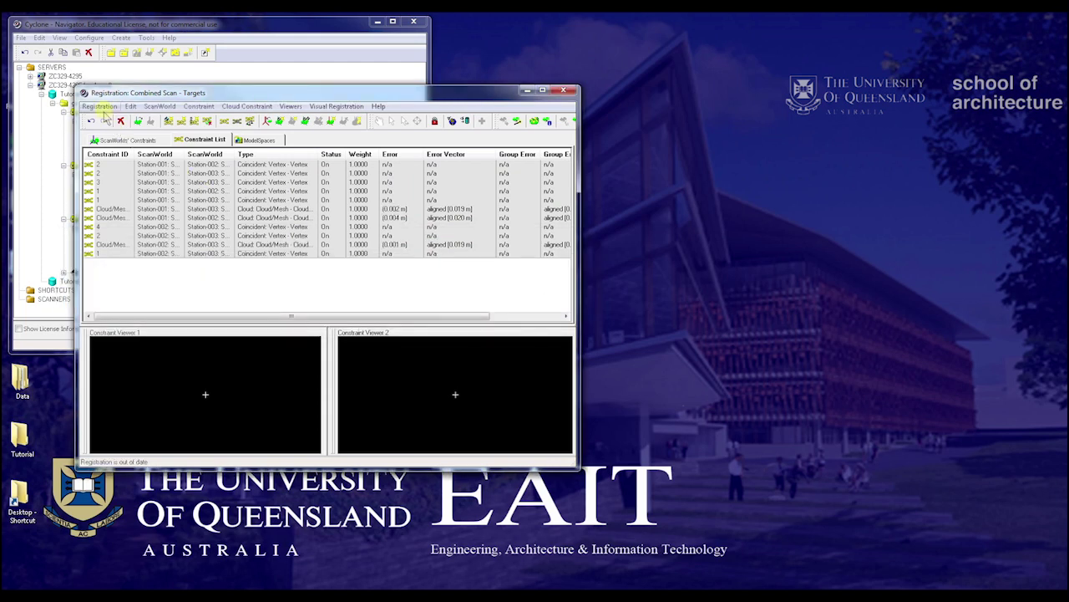
- Create the combined ScanWorld by freezing the registration, and create and open a ModelSpace from it
left_click(100, 106)
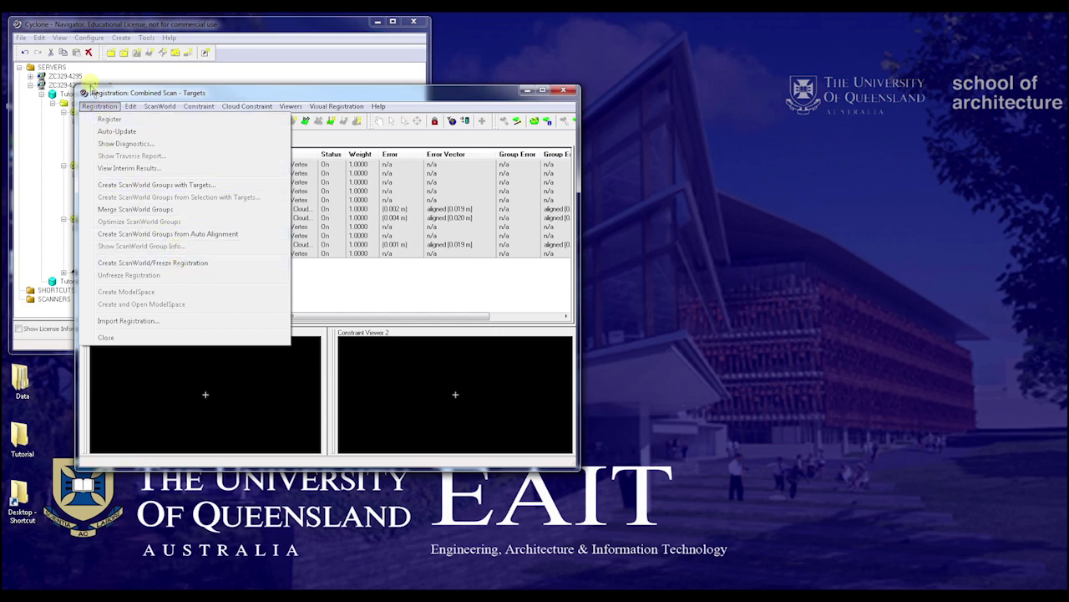
left_click(147, 263)
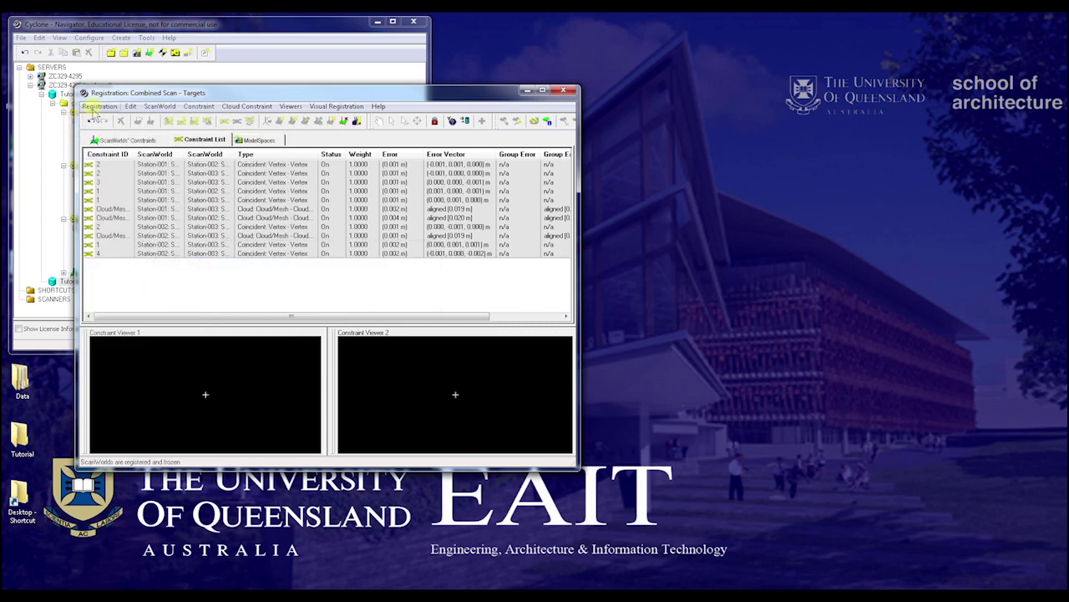
left_click(99, 106)
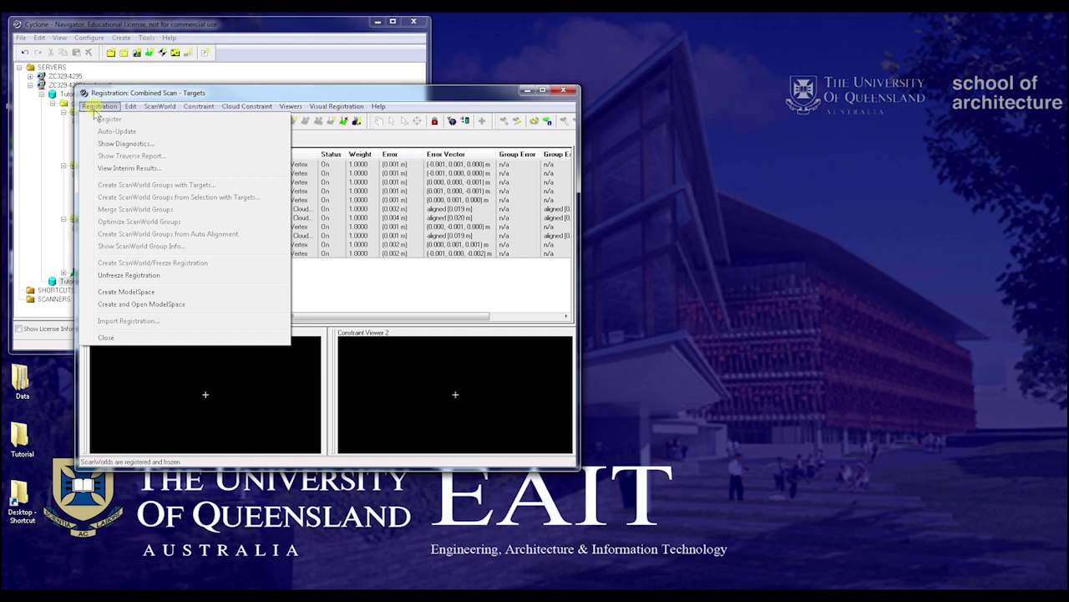
left_click(132, 306)
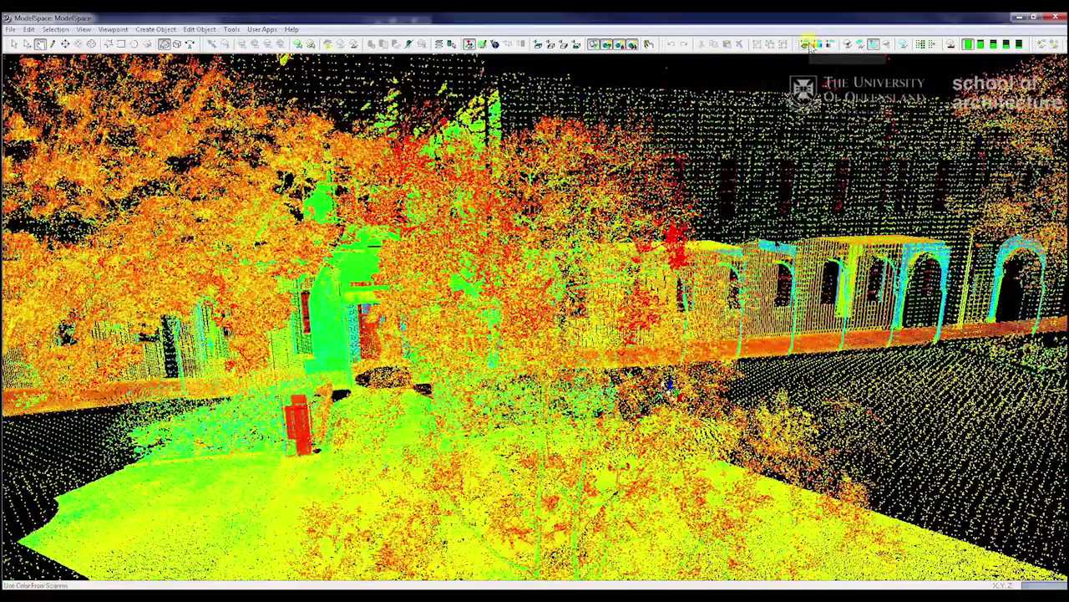
- View the combined point cloud in scanner colours without saving the view, and close the ModelSpace and the registration
left_click(807, 45)
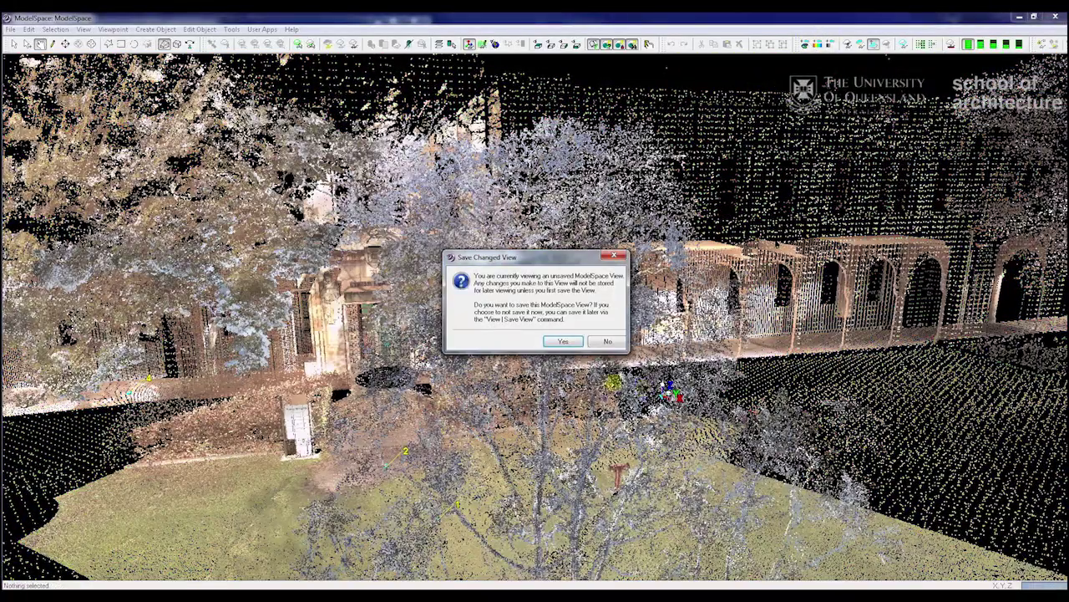
left_click(608, 343)
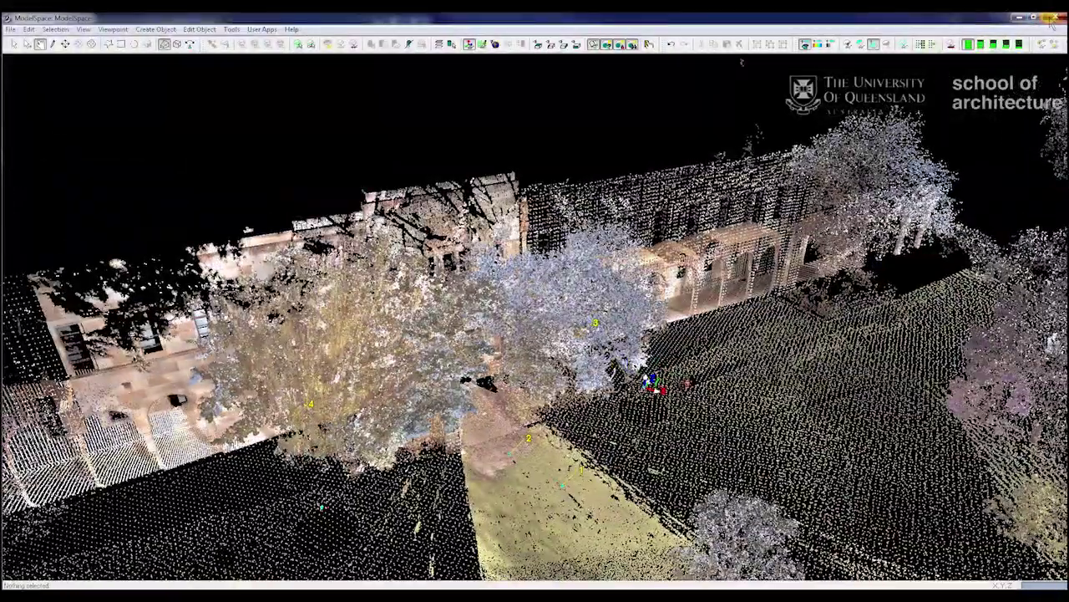
left_click(1053, 18)
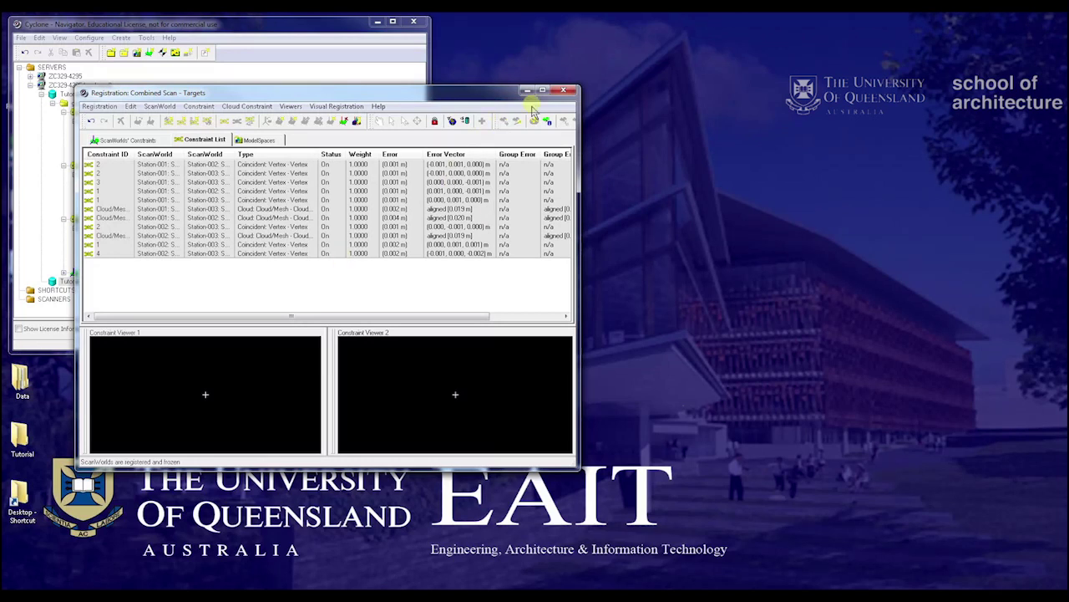
left_click(563, 91)
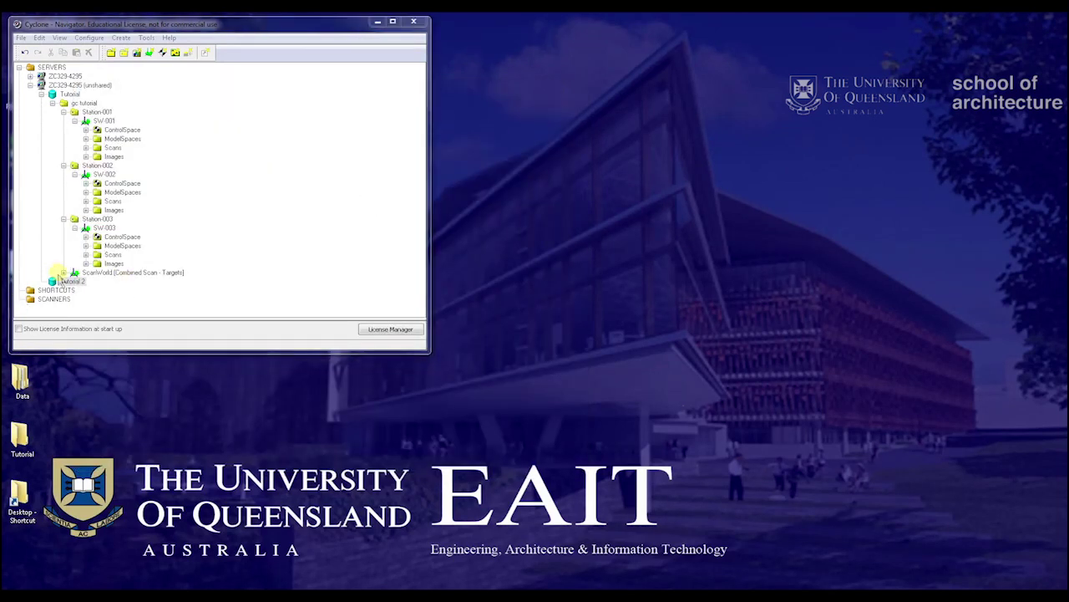
- Create and open a ModelSpace View for the ModelSpace under ScanWorld [Combined Scan - Targets]
left_click(62, 272)
left_click(74, 299)
left_click(102, 309)
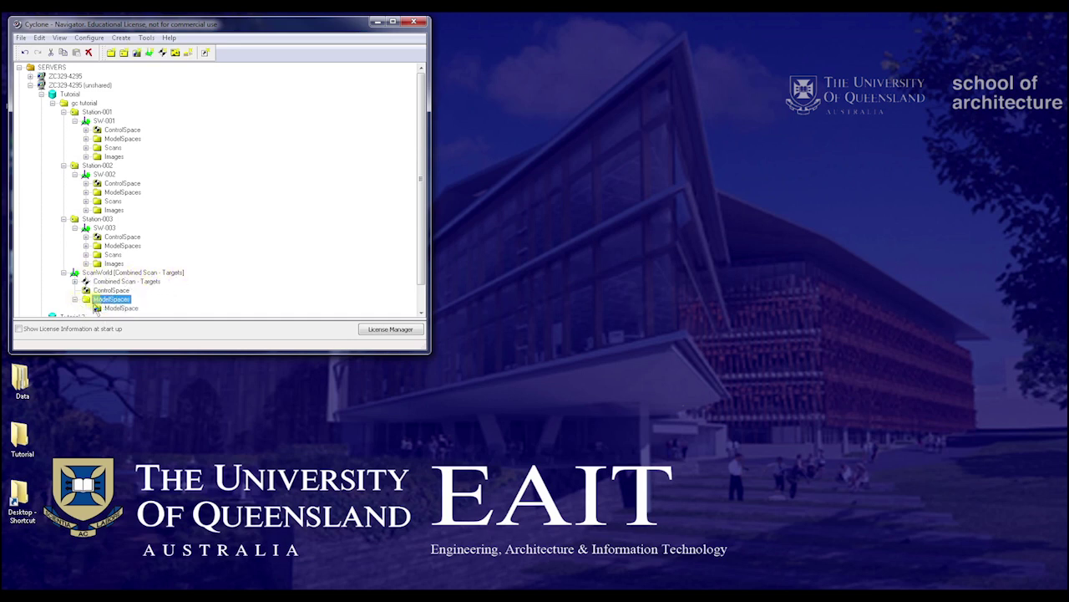
right_click(104, 309)
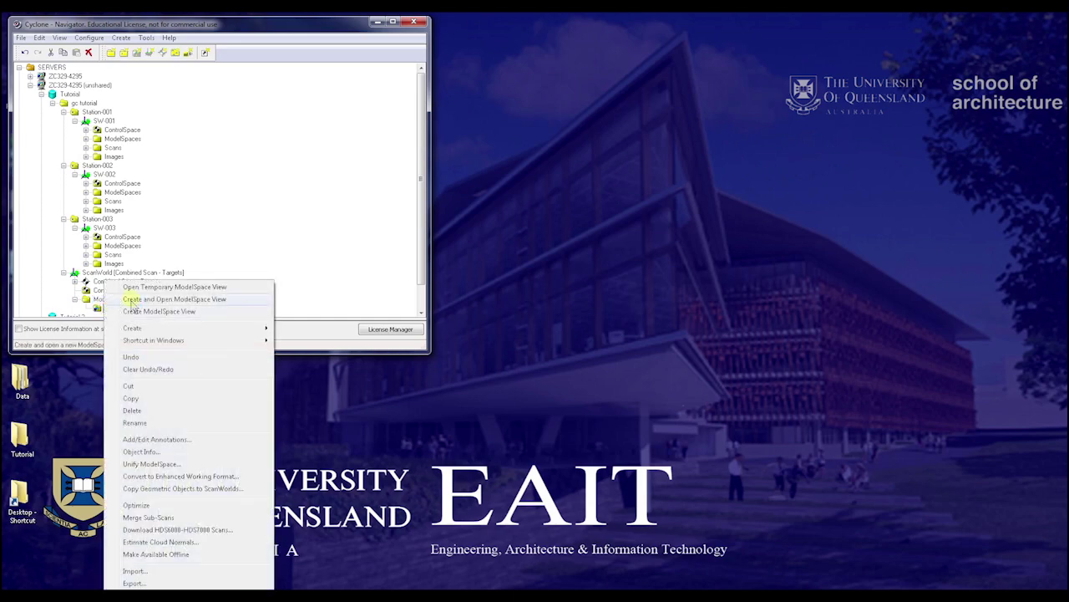
left_click(132, 299)
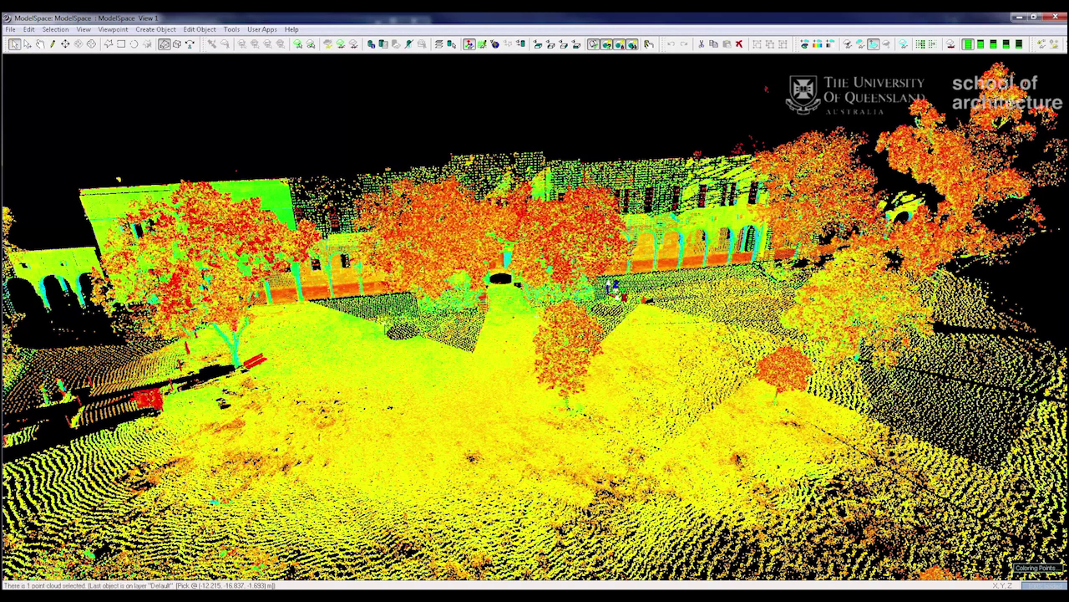
- Select the individual point clouds one after another to examine which area each station's scan covers
left_click(394, 341)
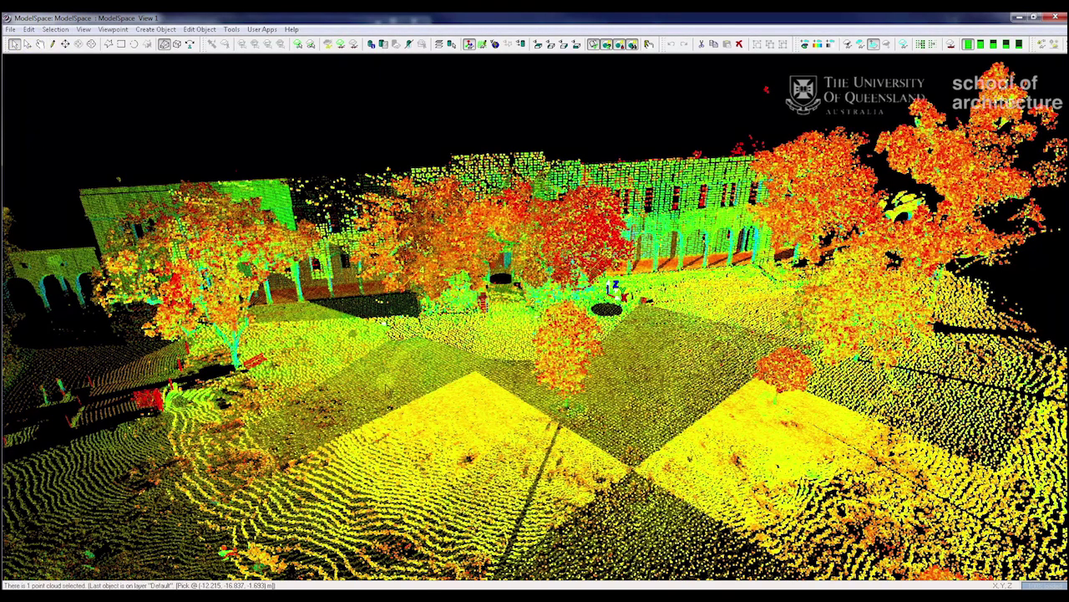
left_click(375, 390)
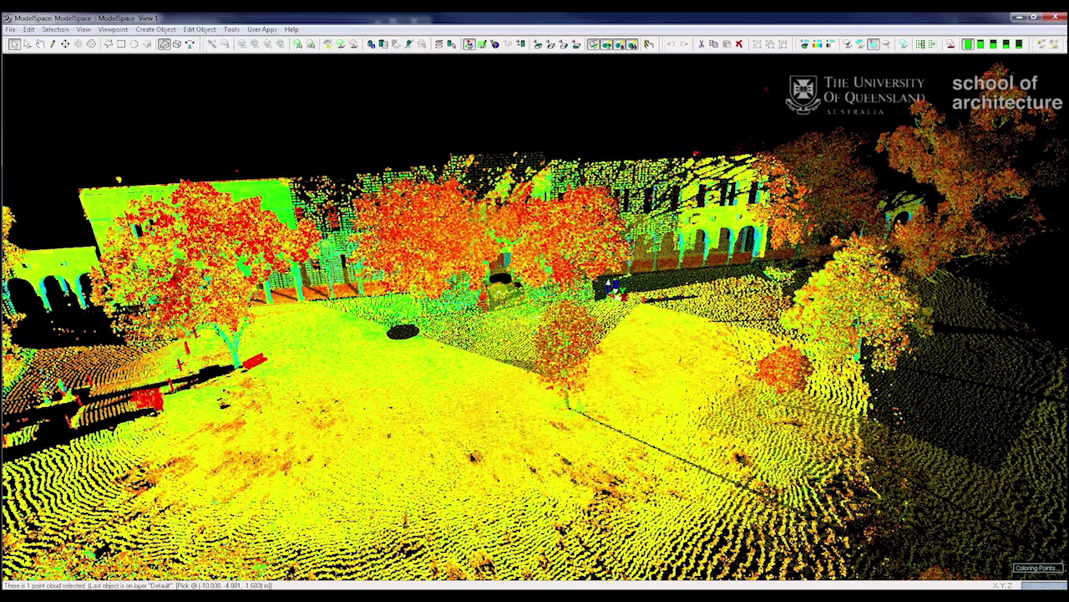
left_click(499, 294)
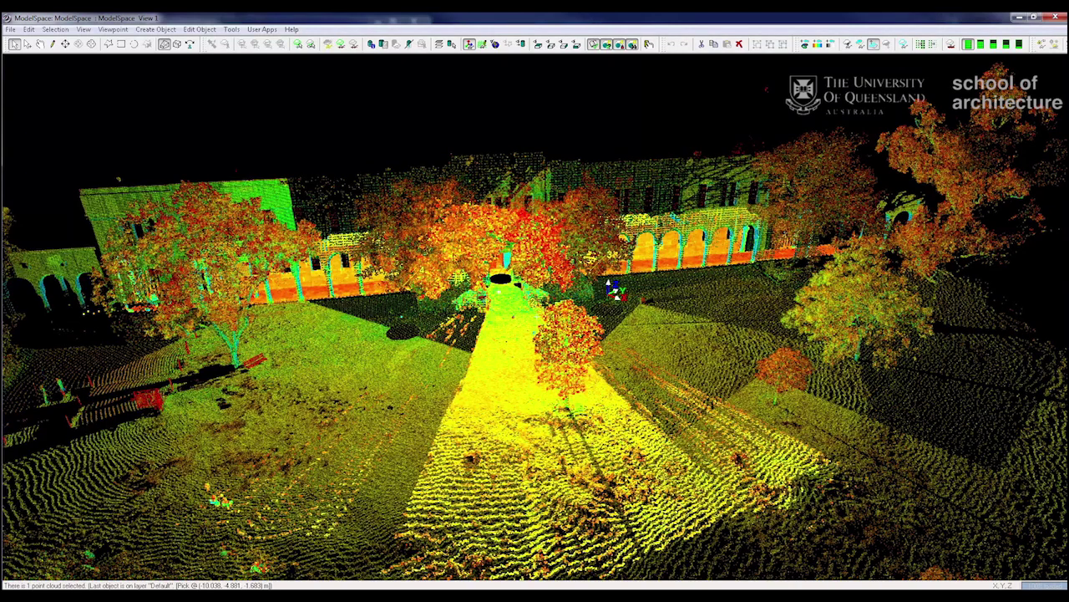
left_click(615, 289)
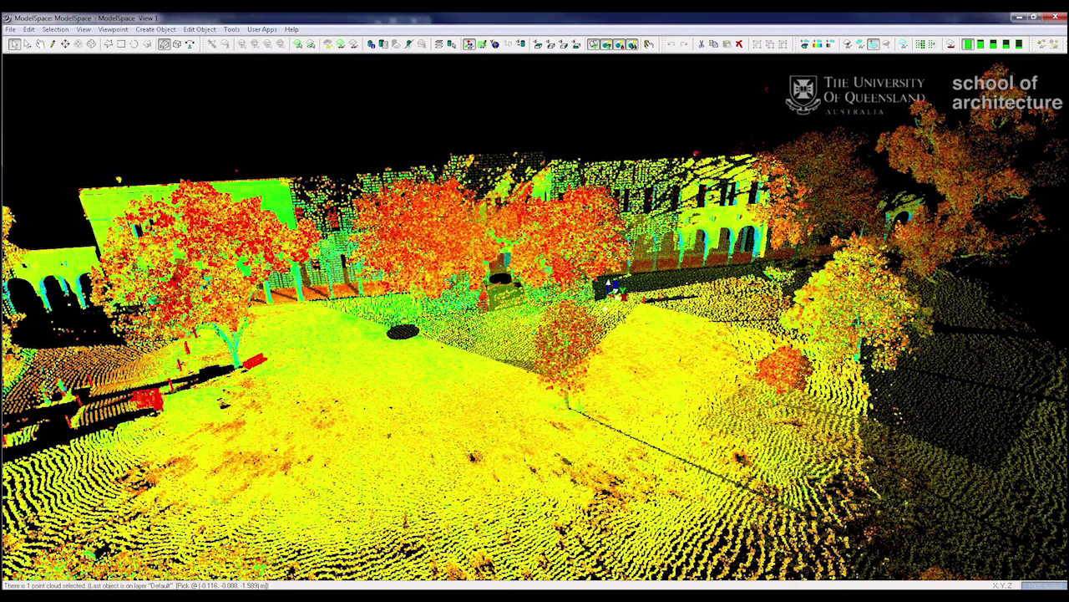
left_click(640, 287)
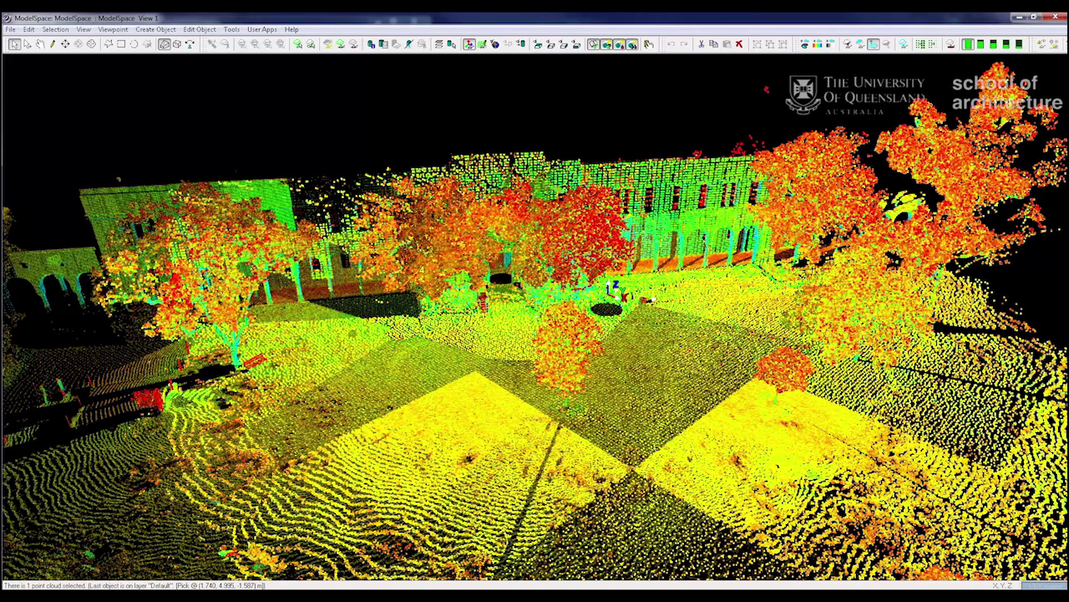